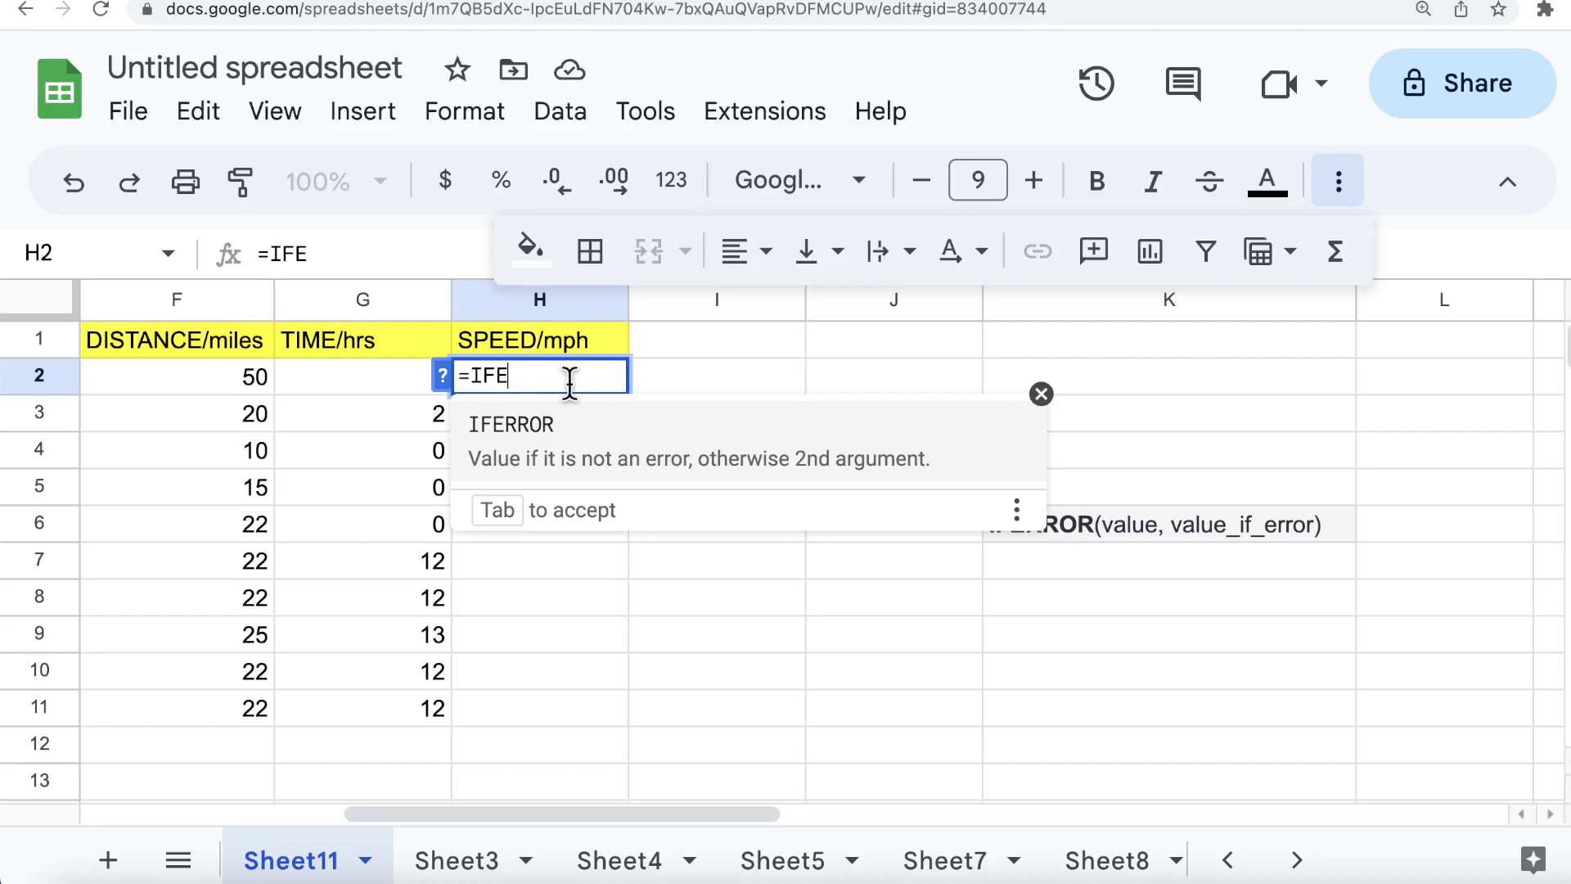
key("BackSpace")
key("BackSpace")
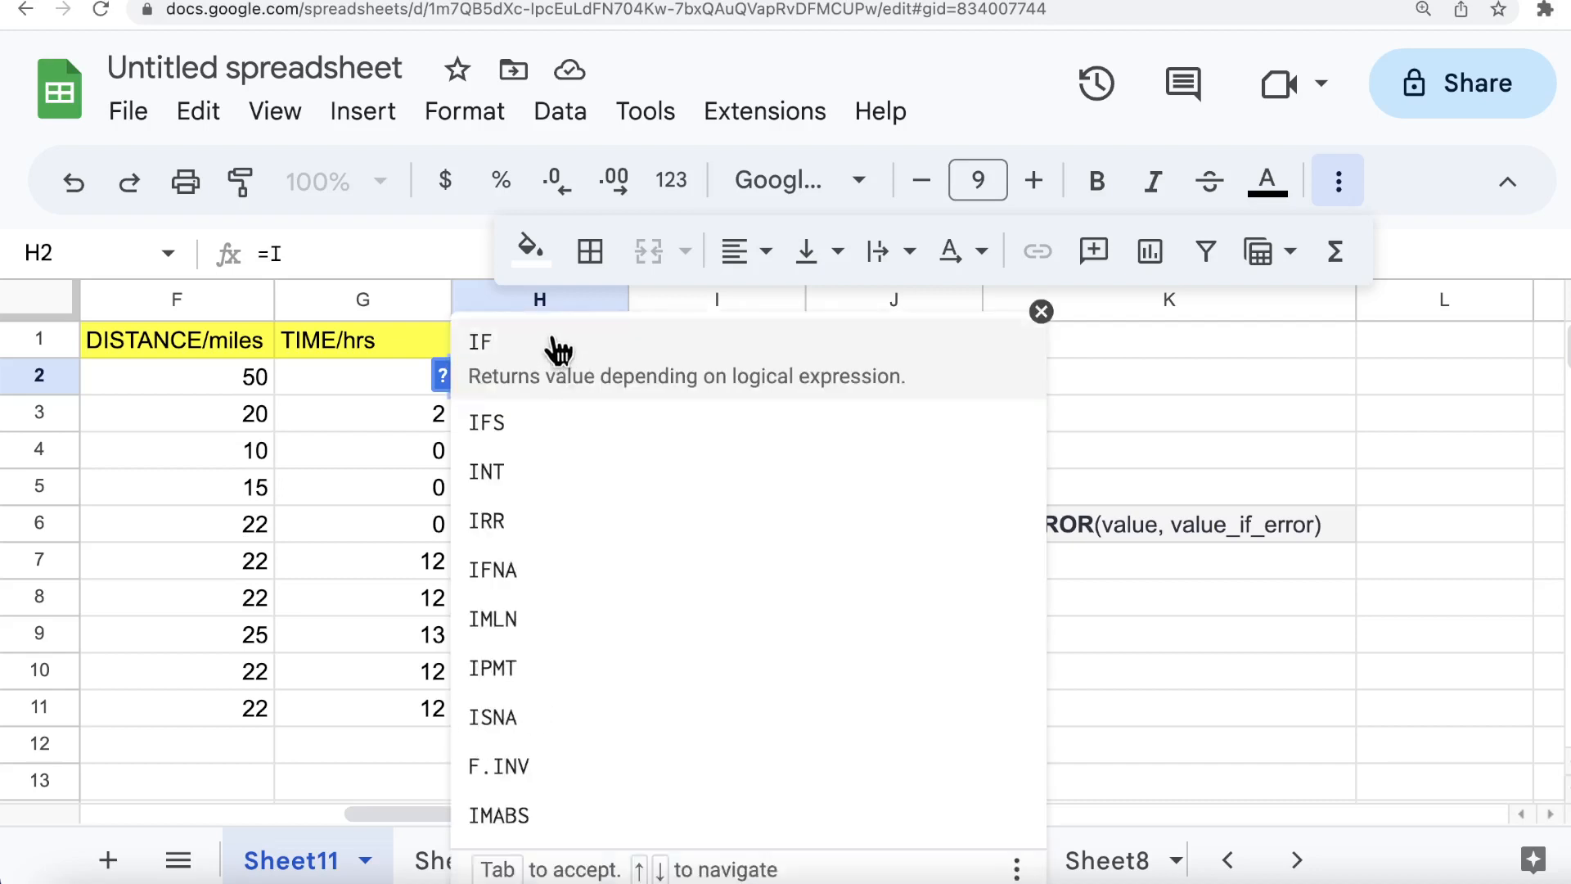
key("BackSpace")
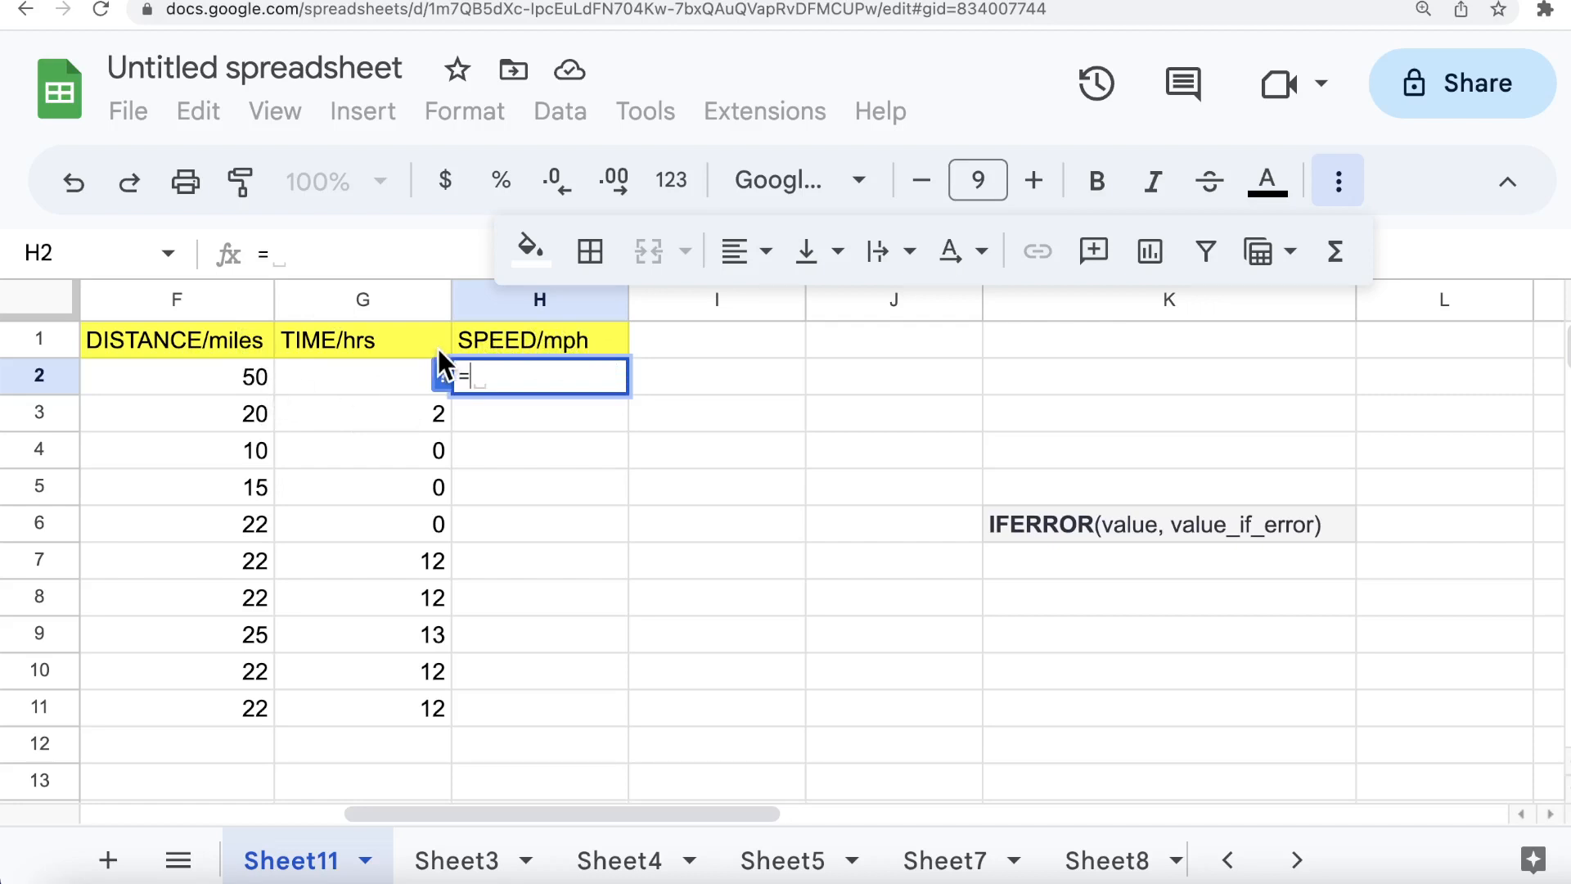
key("Escape")
left_click(688, 409)
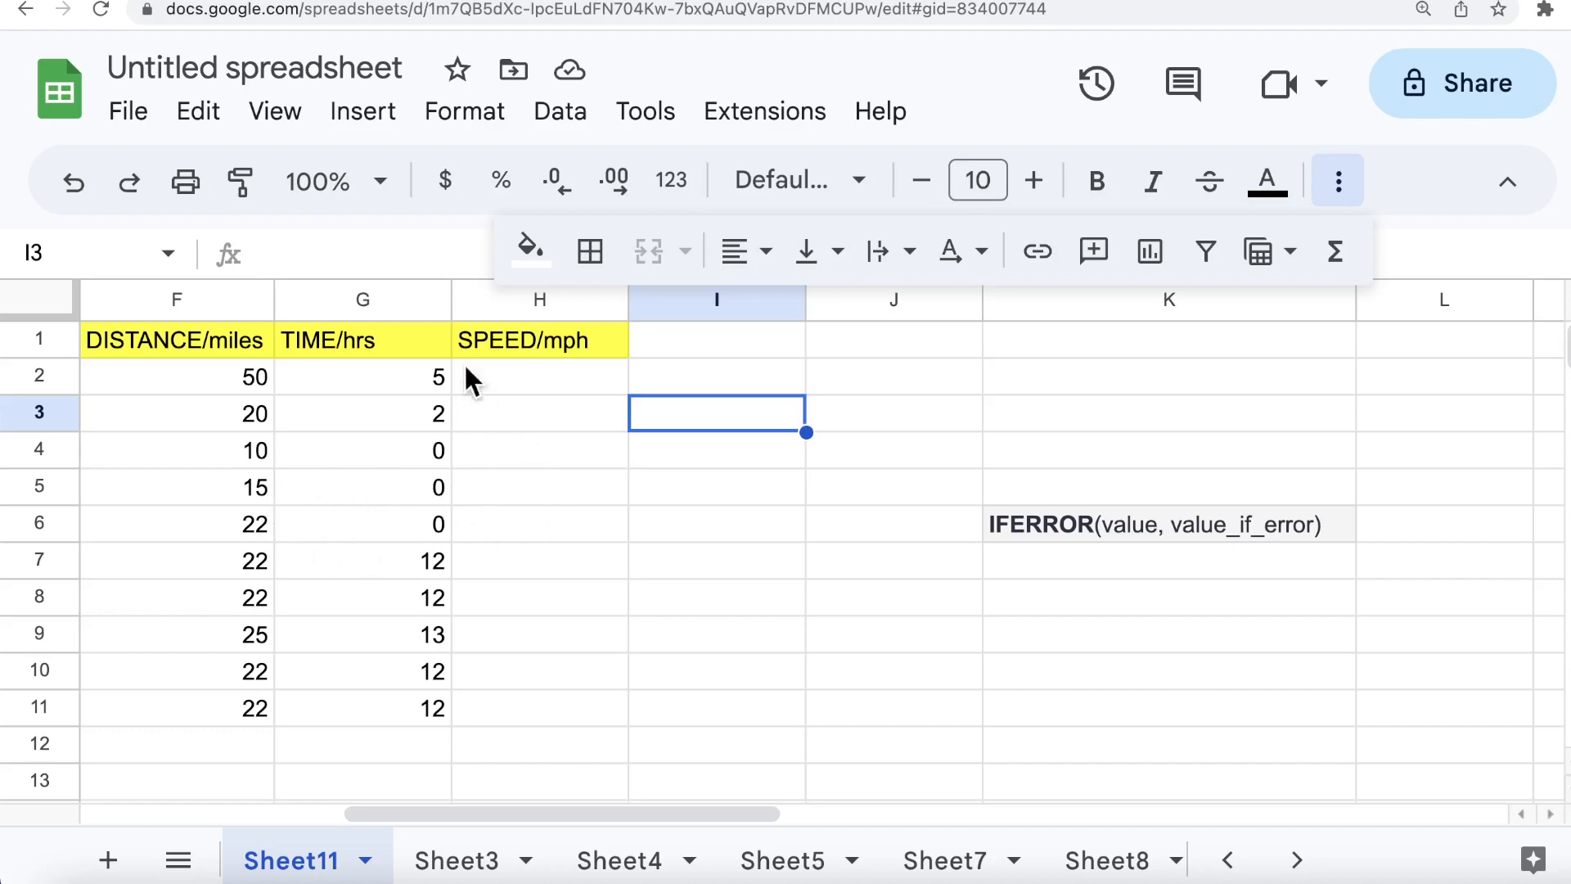
- Begin an IFERROR formula in H2 that tests the distance divided by the time, F2/G2
left_click(573, 376)
type("=")
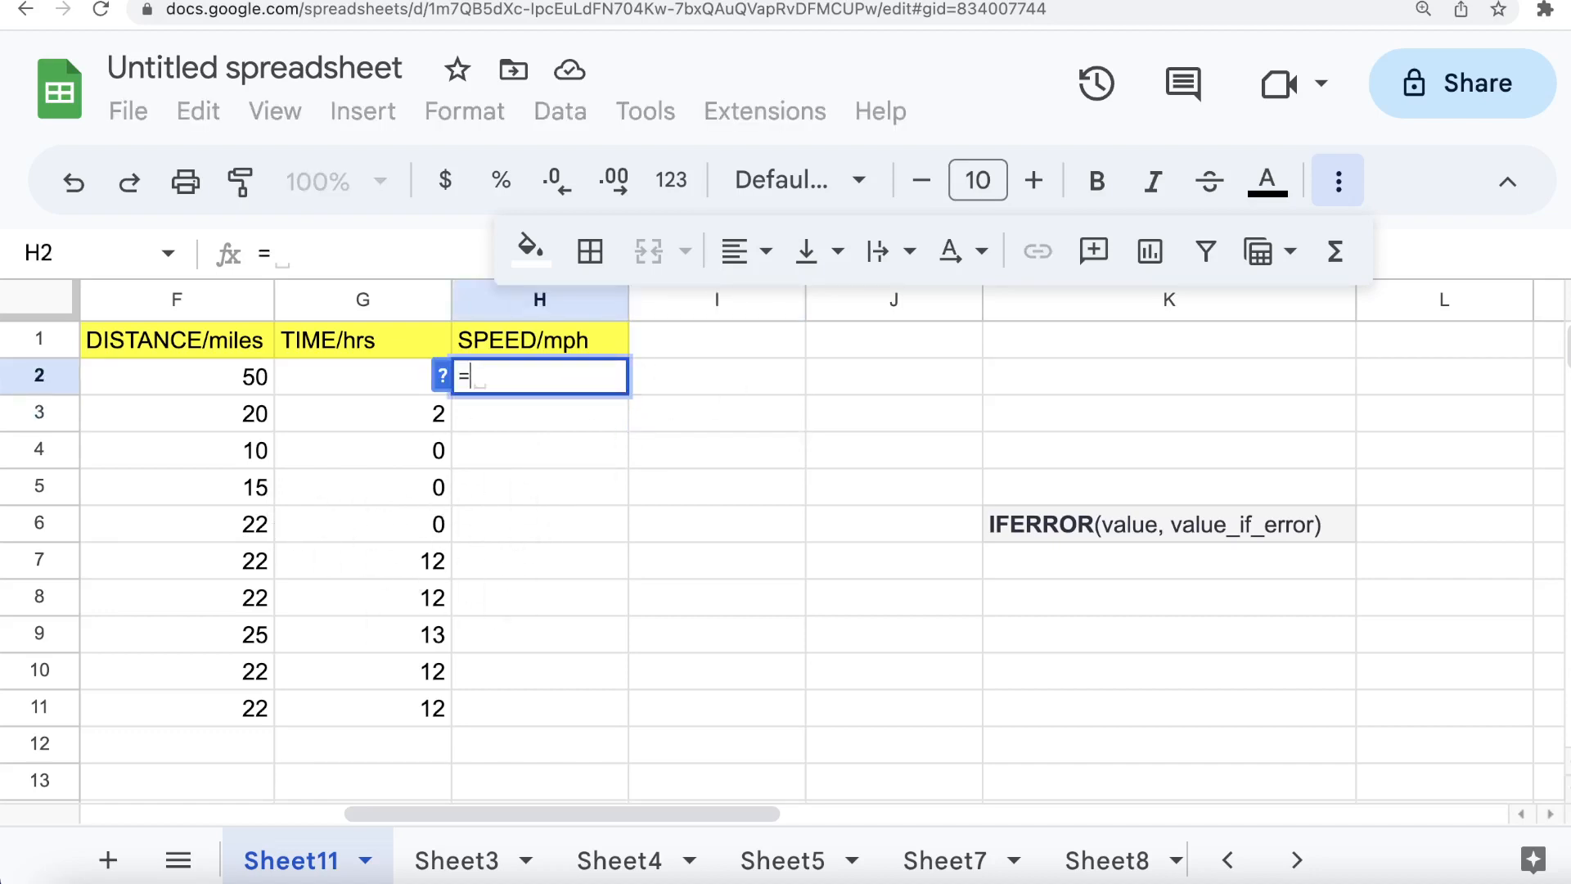
type("I")
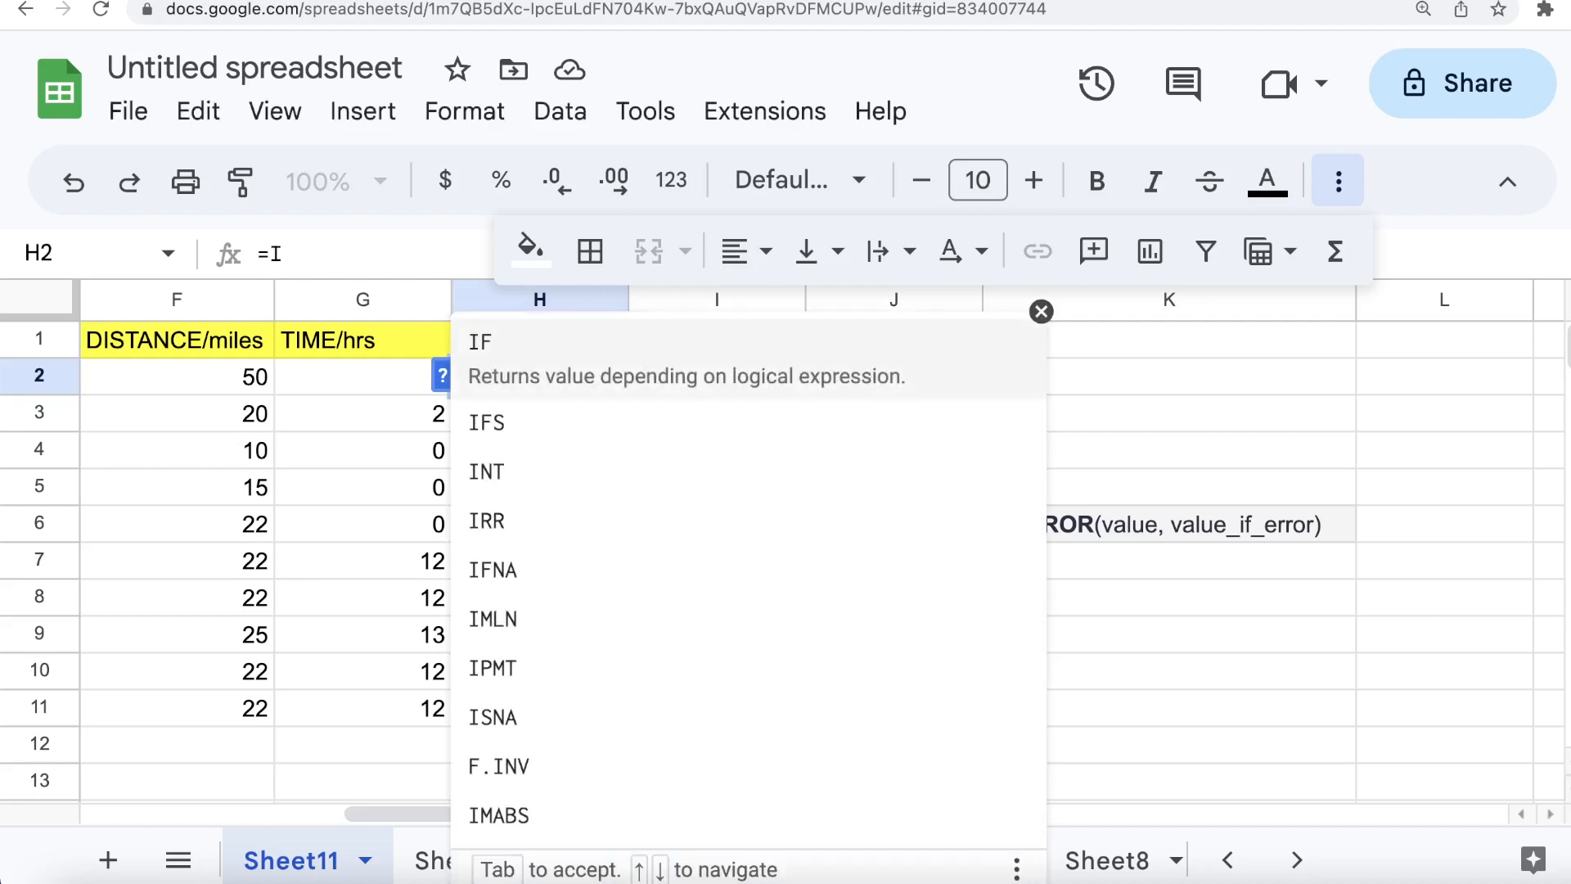
type("F")
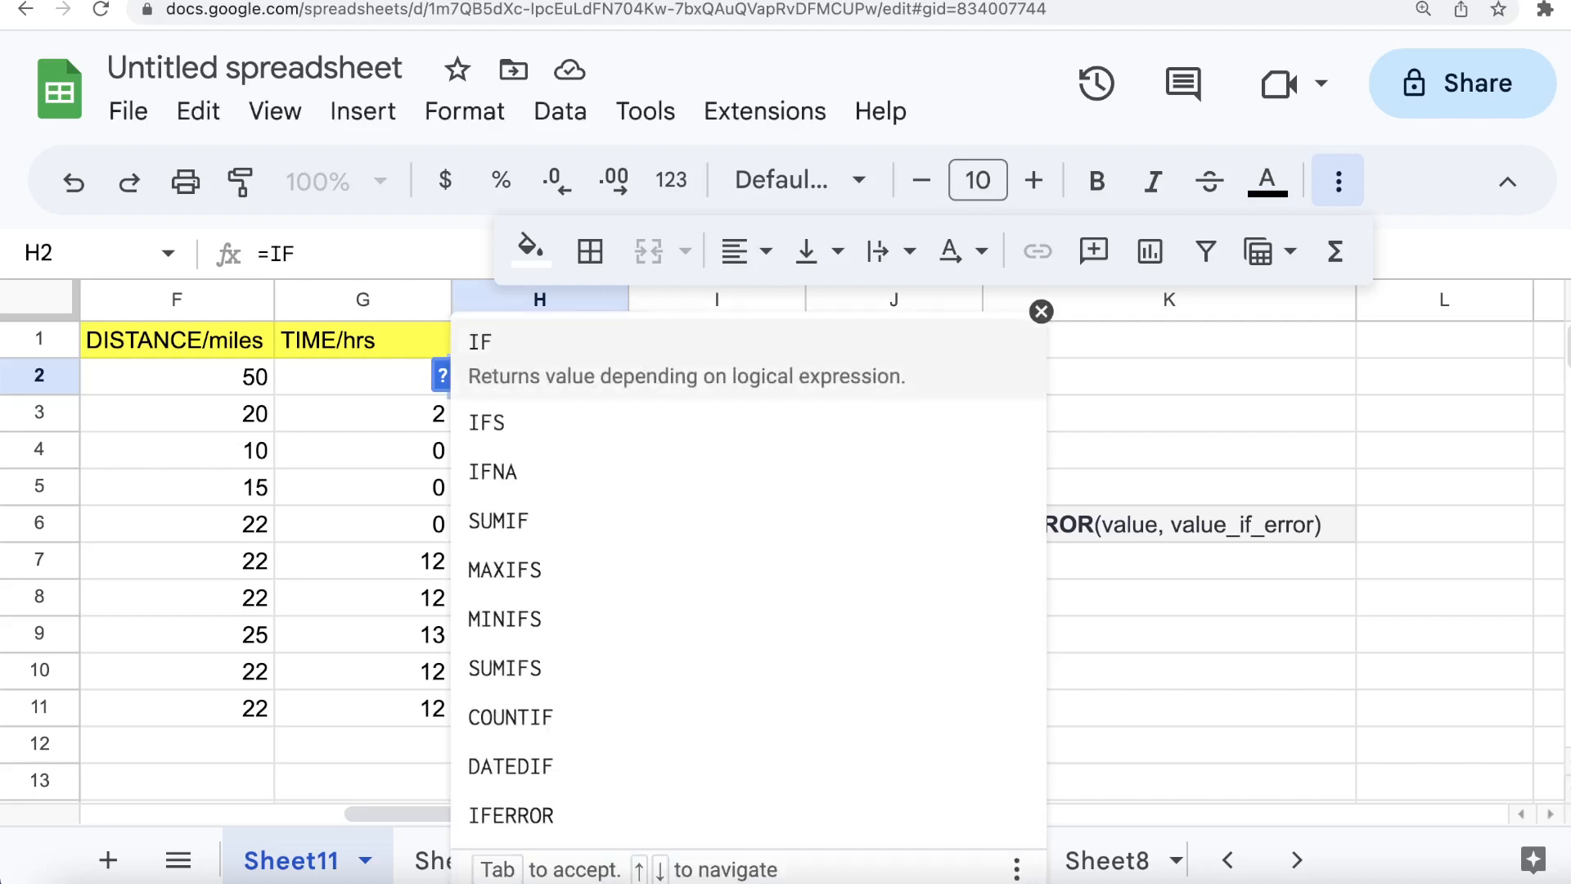
type("E")
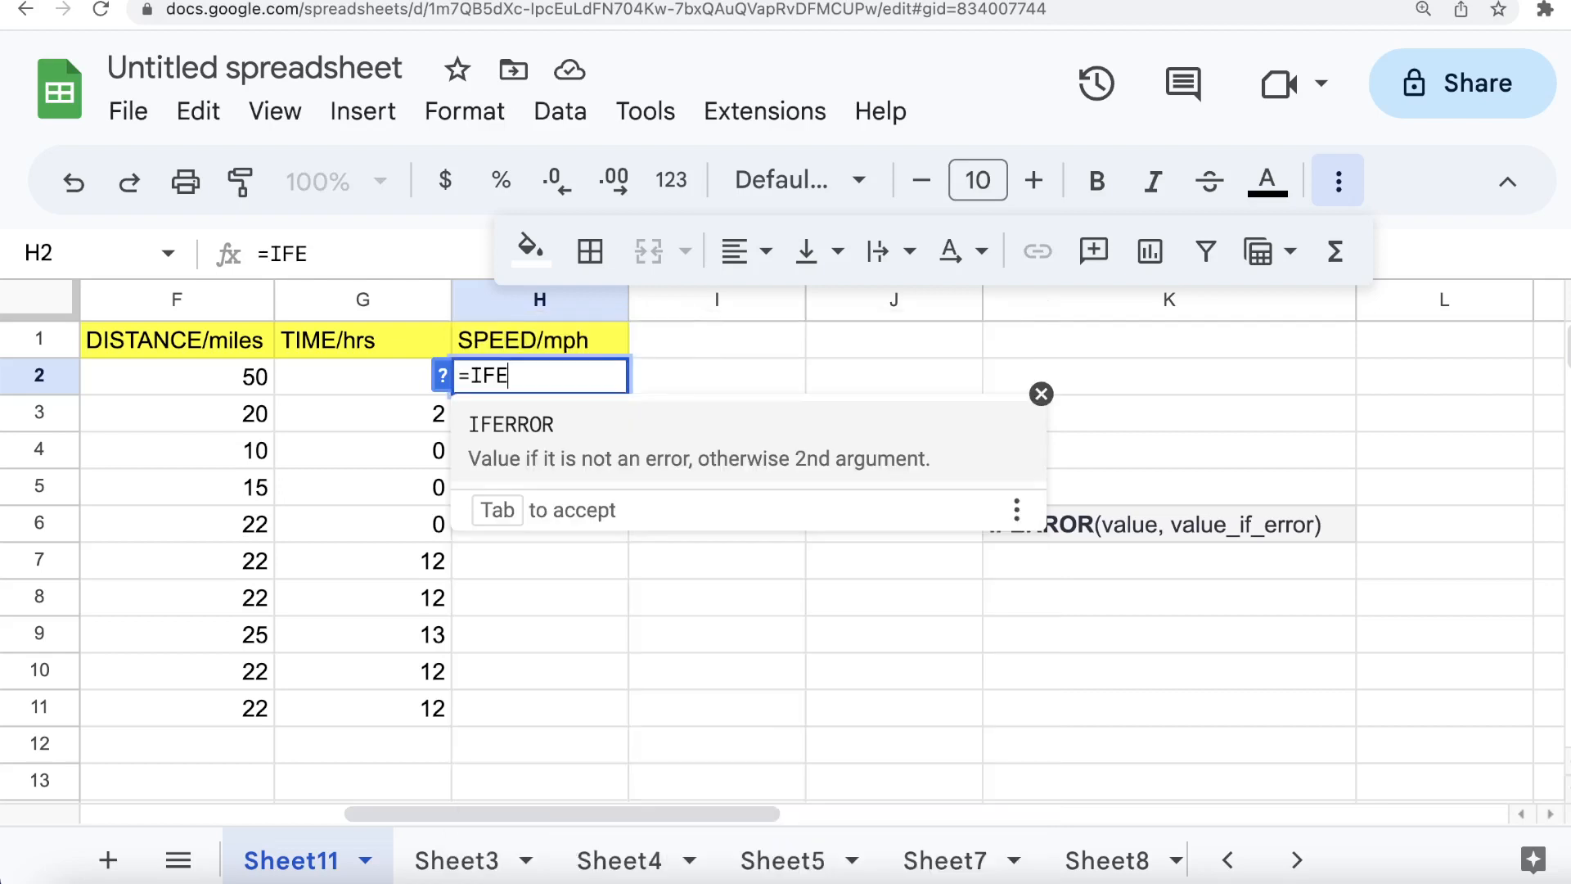
key("Tab")
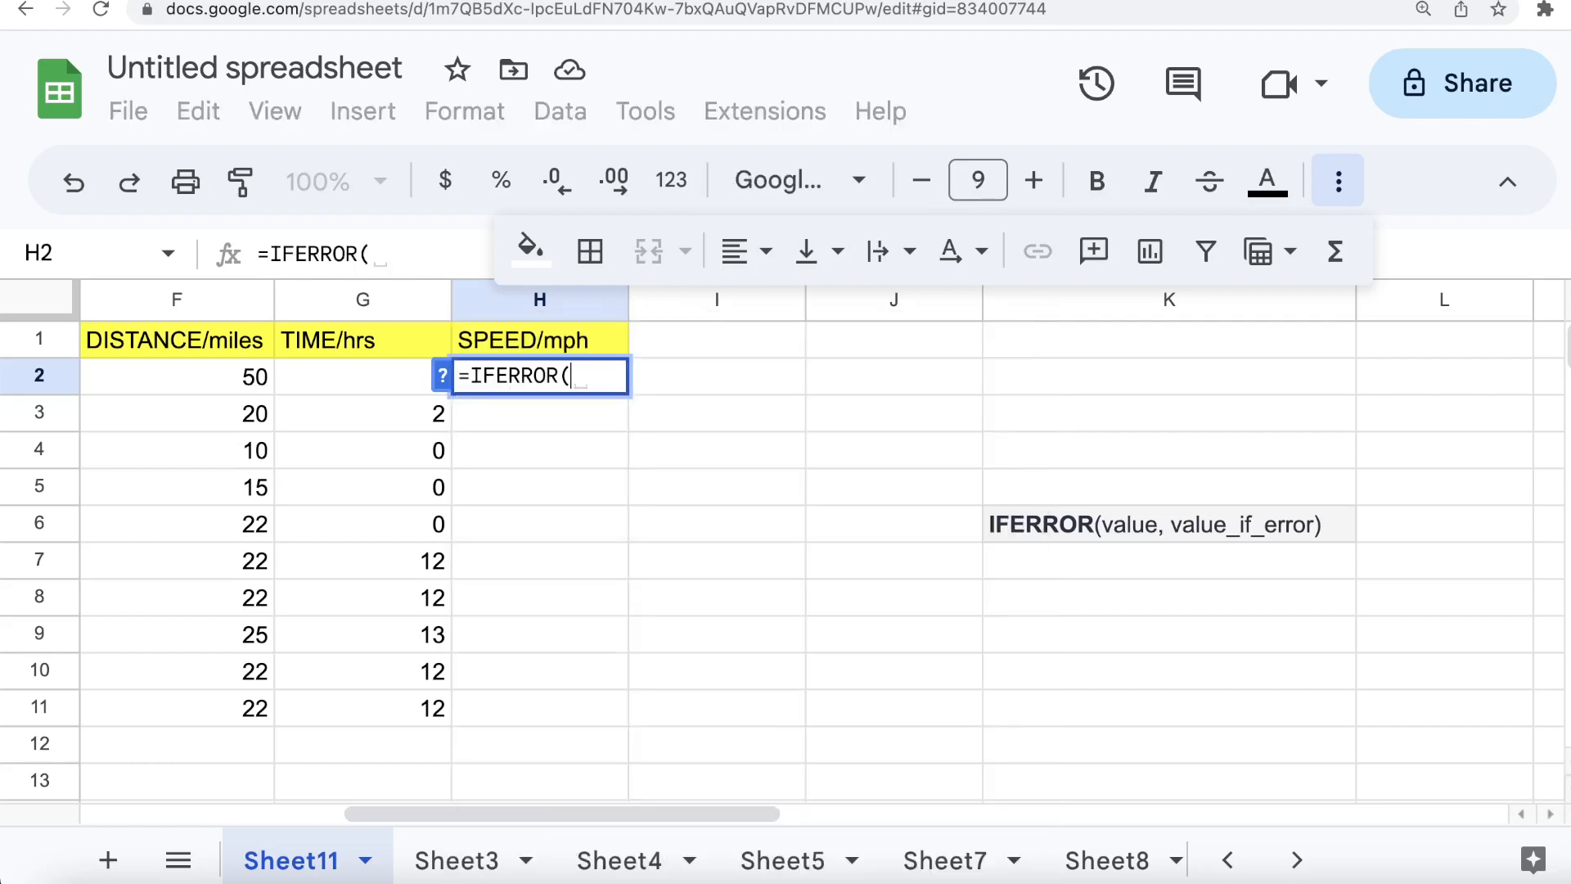
left_click(195, 370)
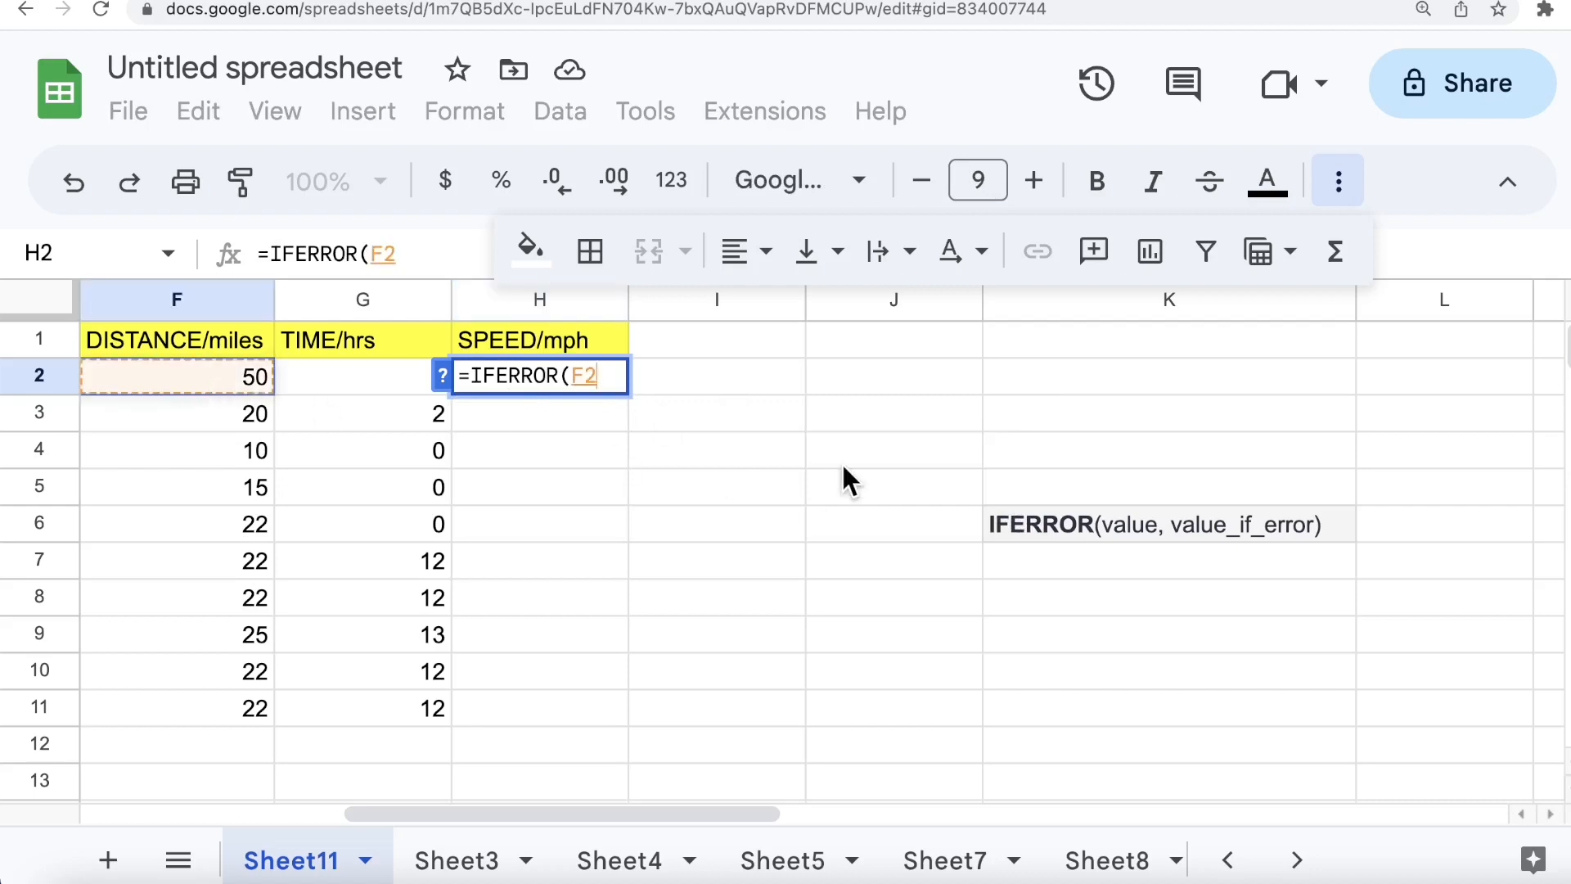
type("/")
left_click(384, 374)
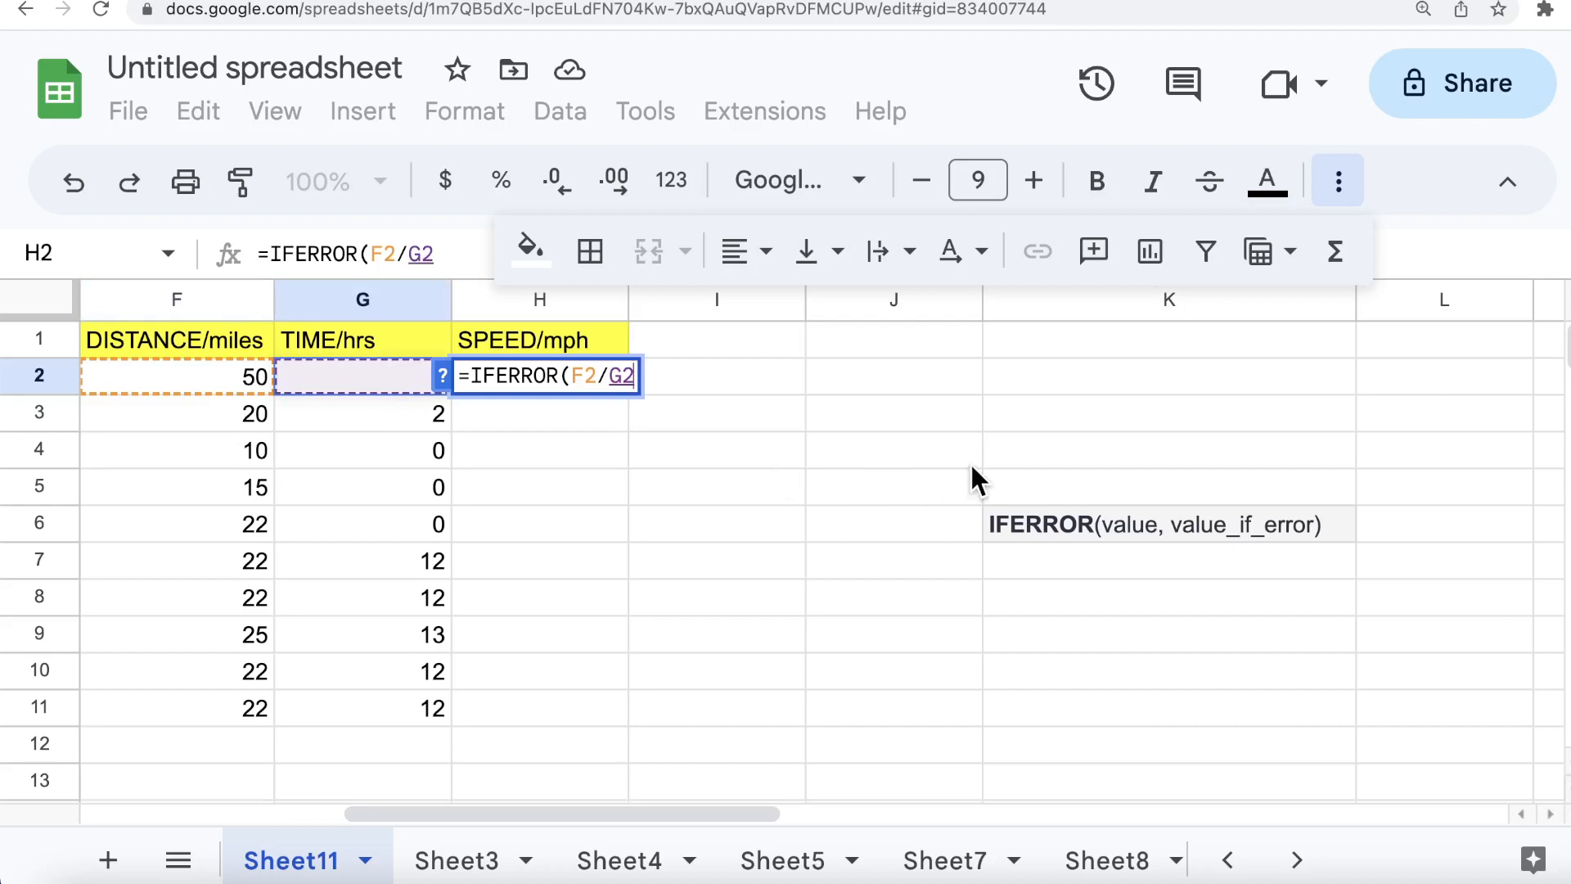
- Complete the H2 formula with "ERROR" as the value if error and fill it down through H11
type(",")
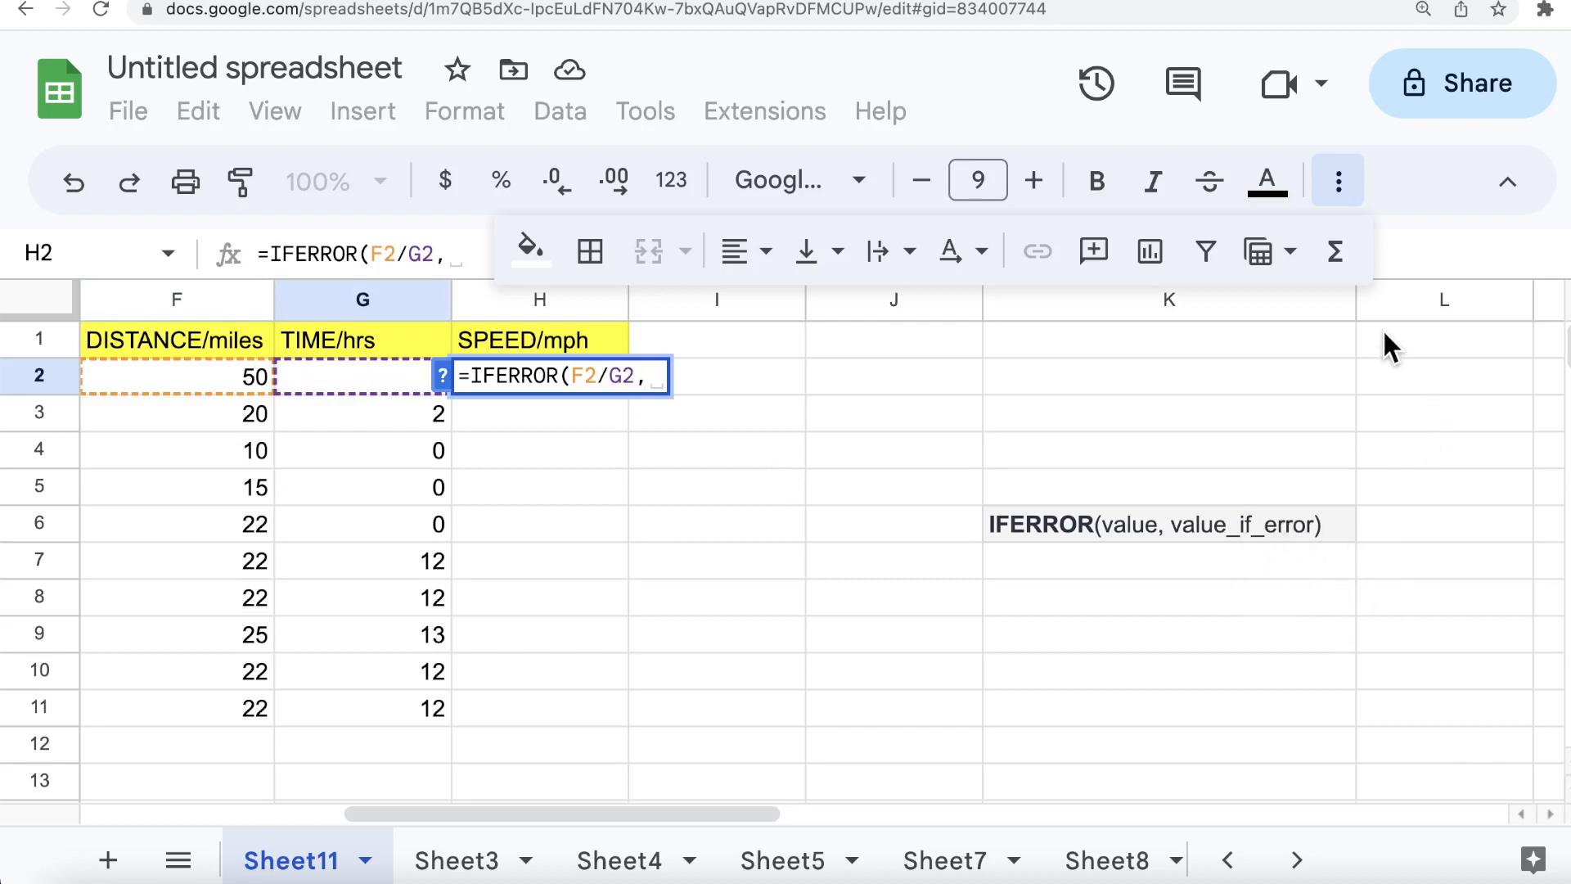
type("\"")
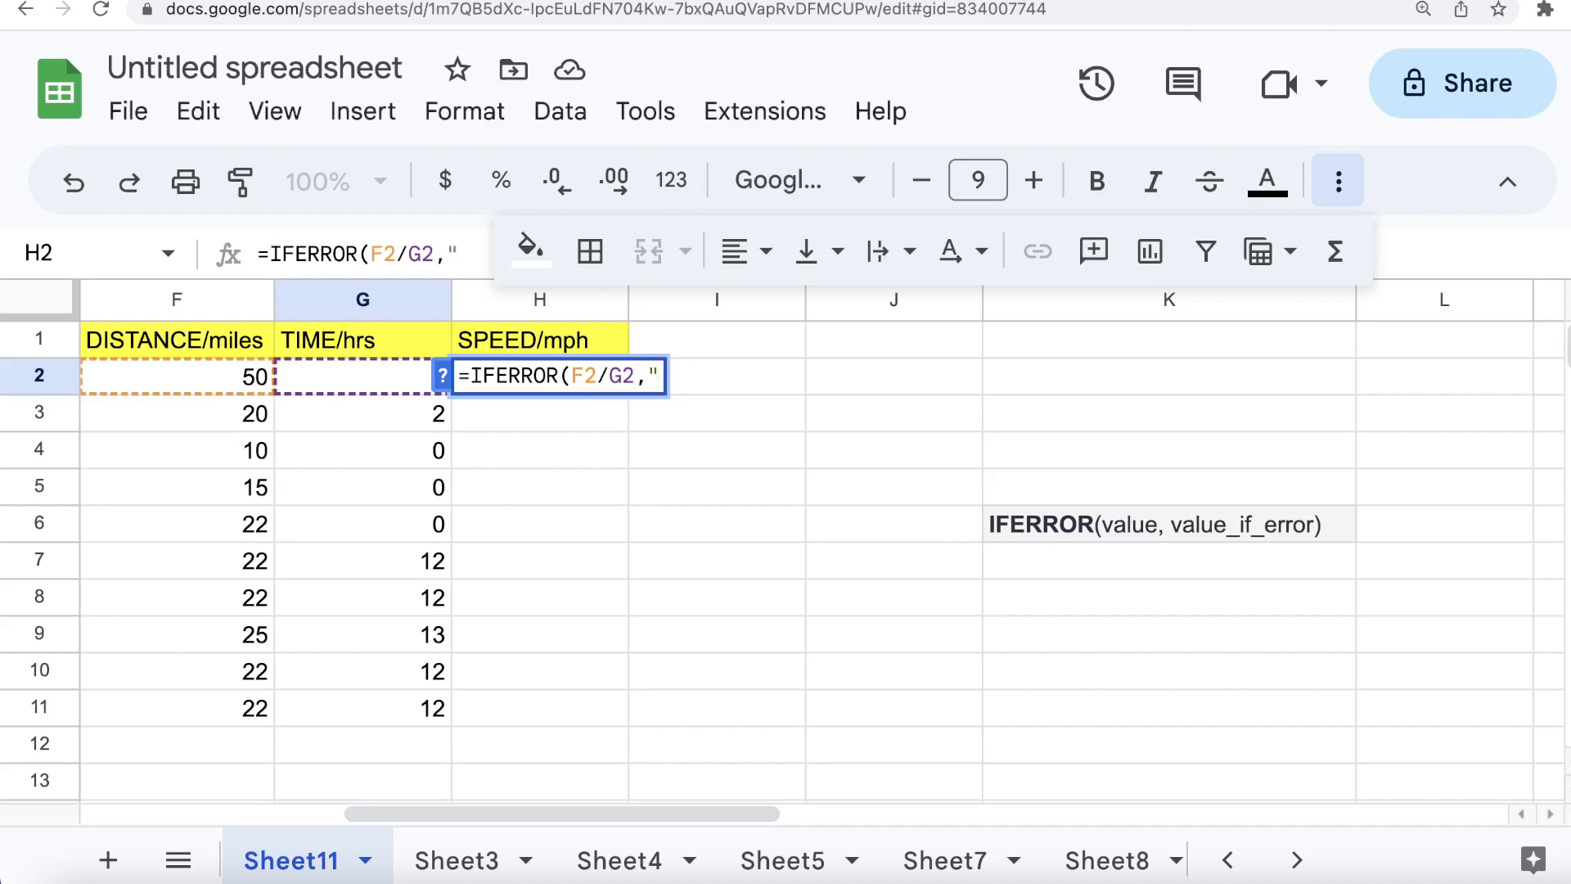
type("ERROR")
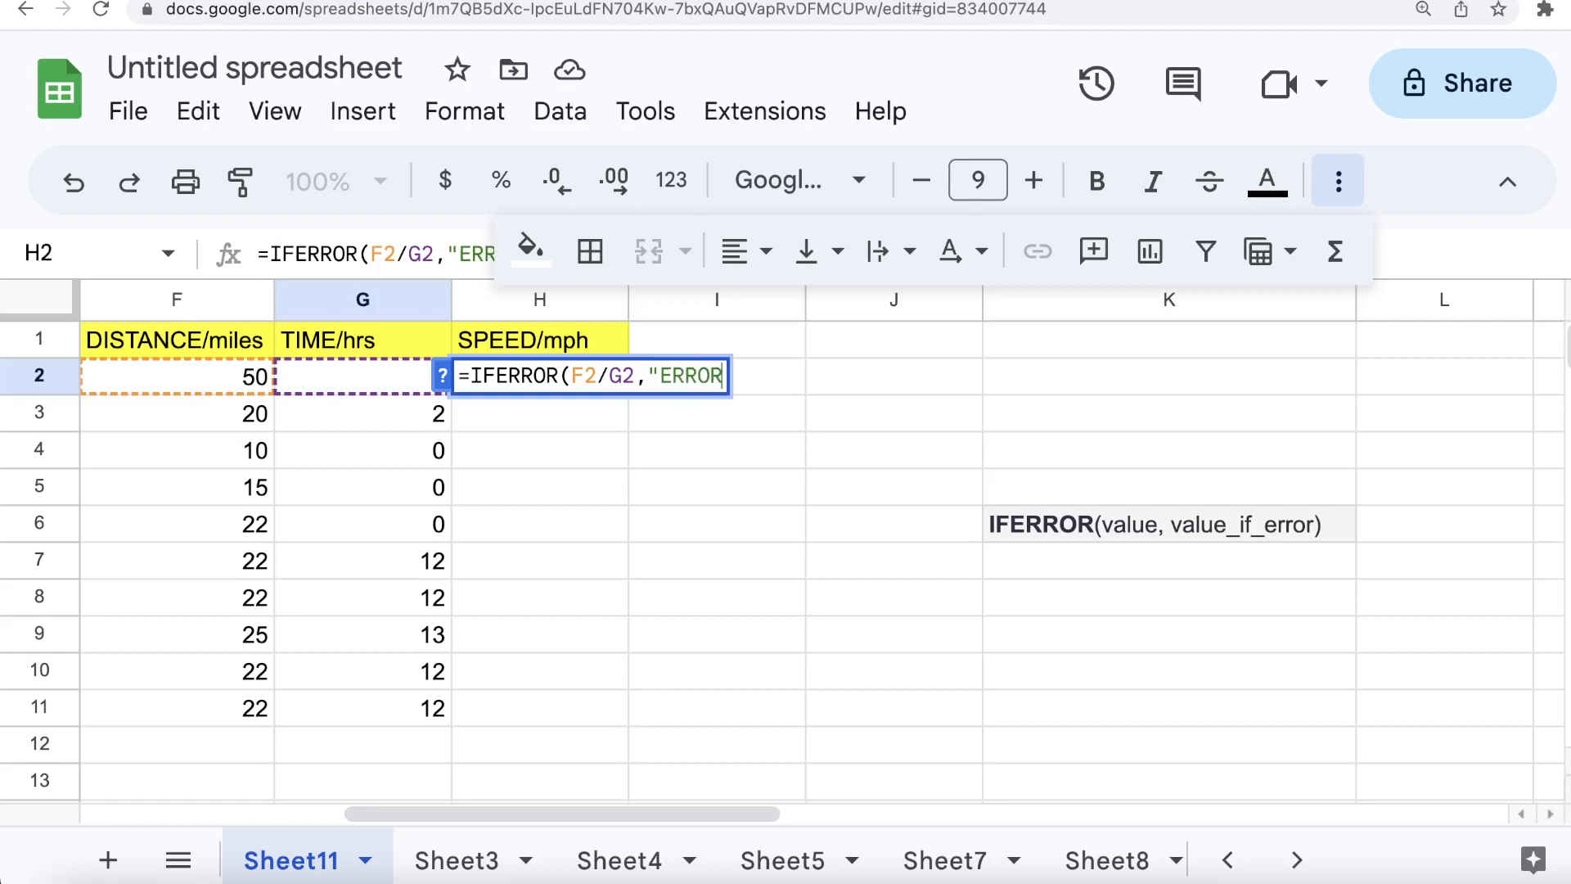
type(",")
key("BackSpace")
key("BackSpace")
type("\"")
key("Return")
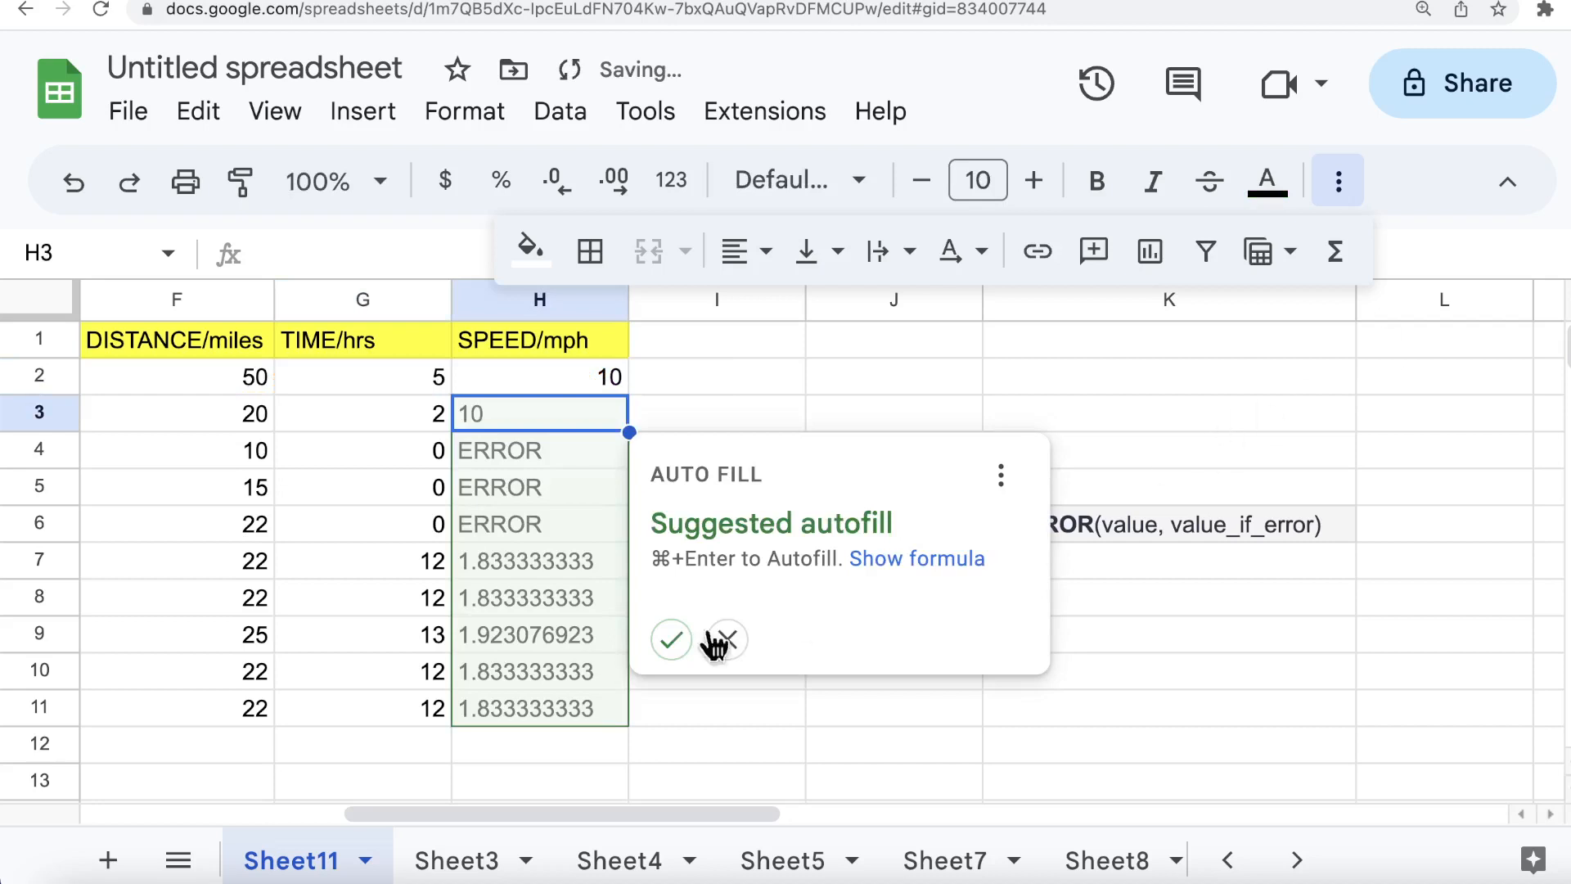
left_click(671, 640)
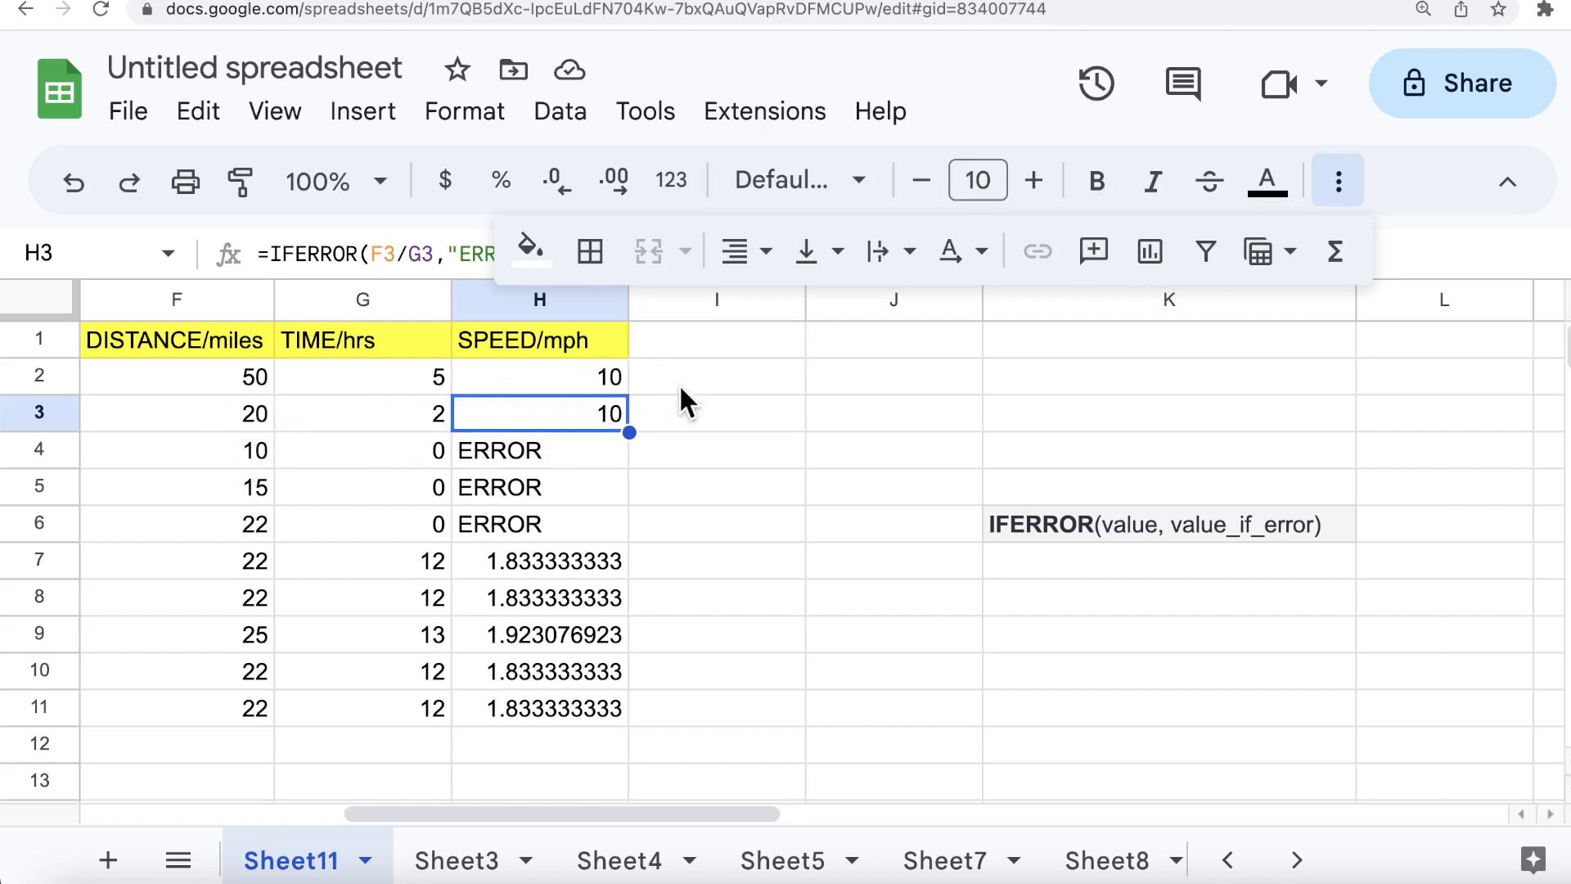
- Enter the plain division =F2/G2 in I2 and fill it down through I11 for comparison
left_click(720, 385)
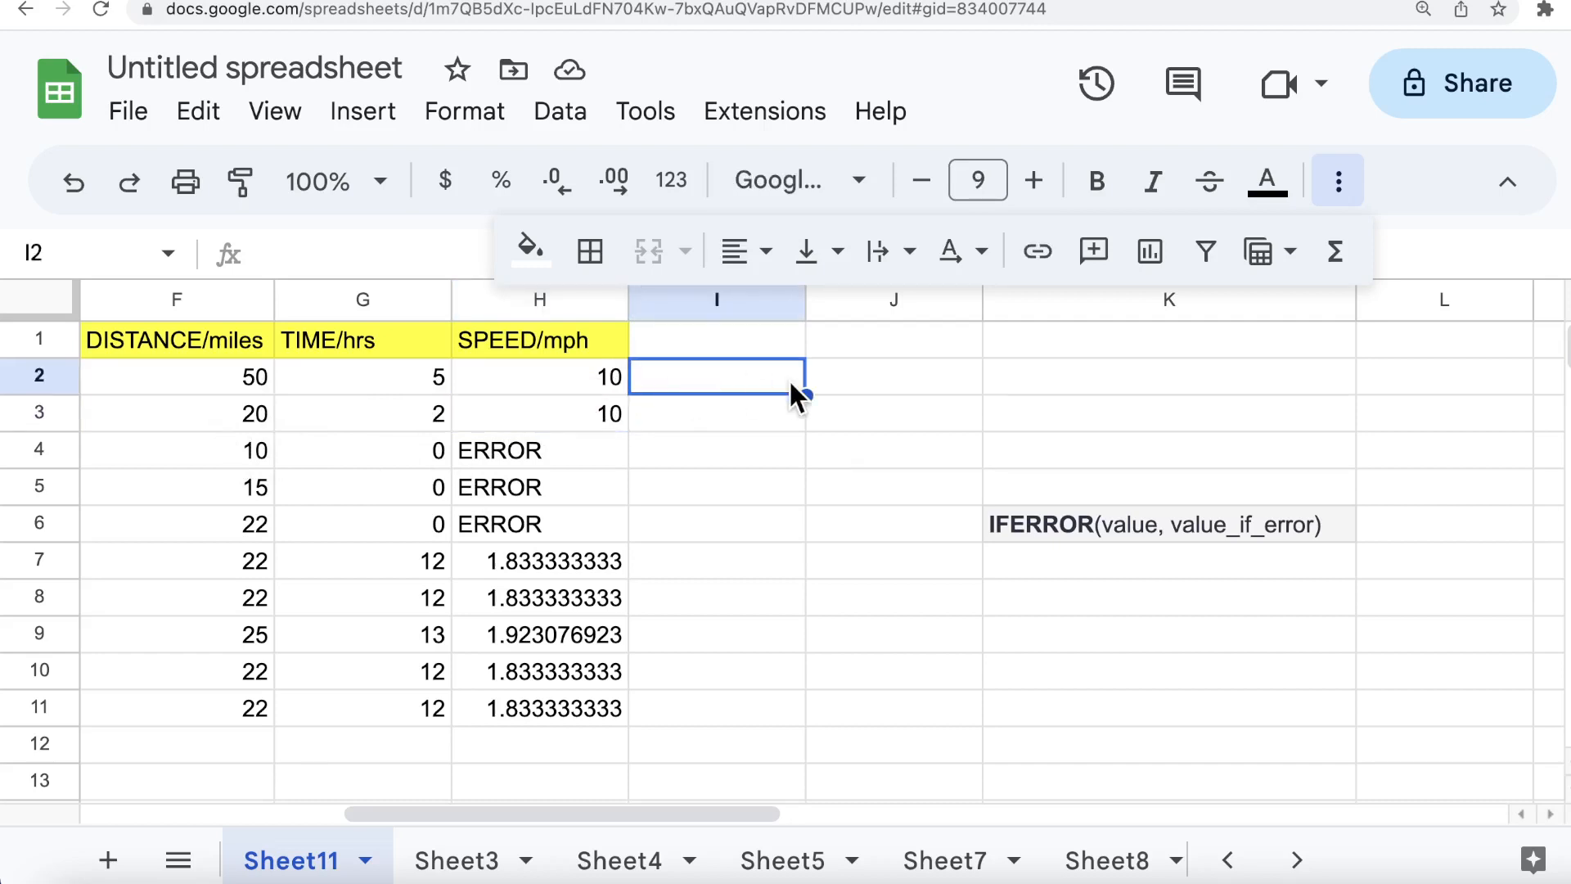
type("=")
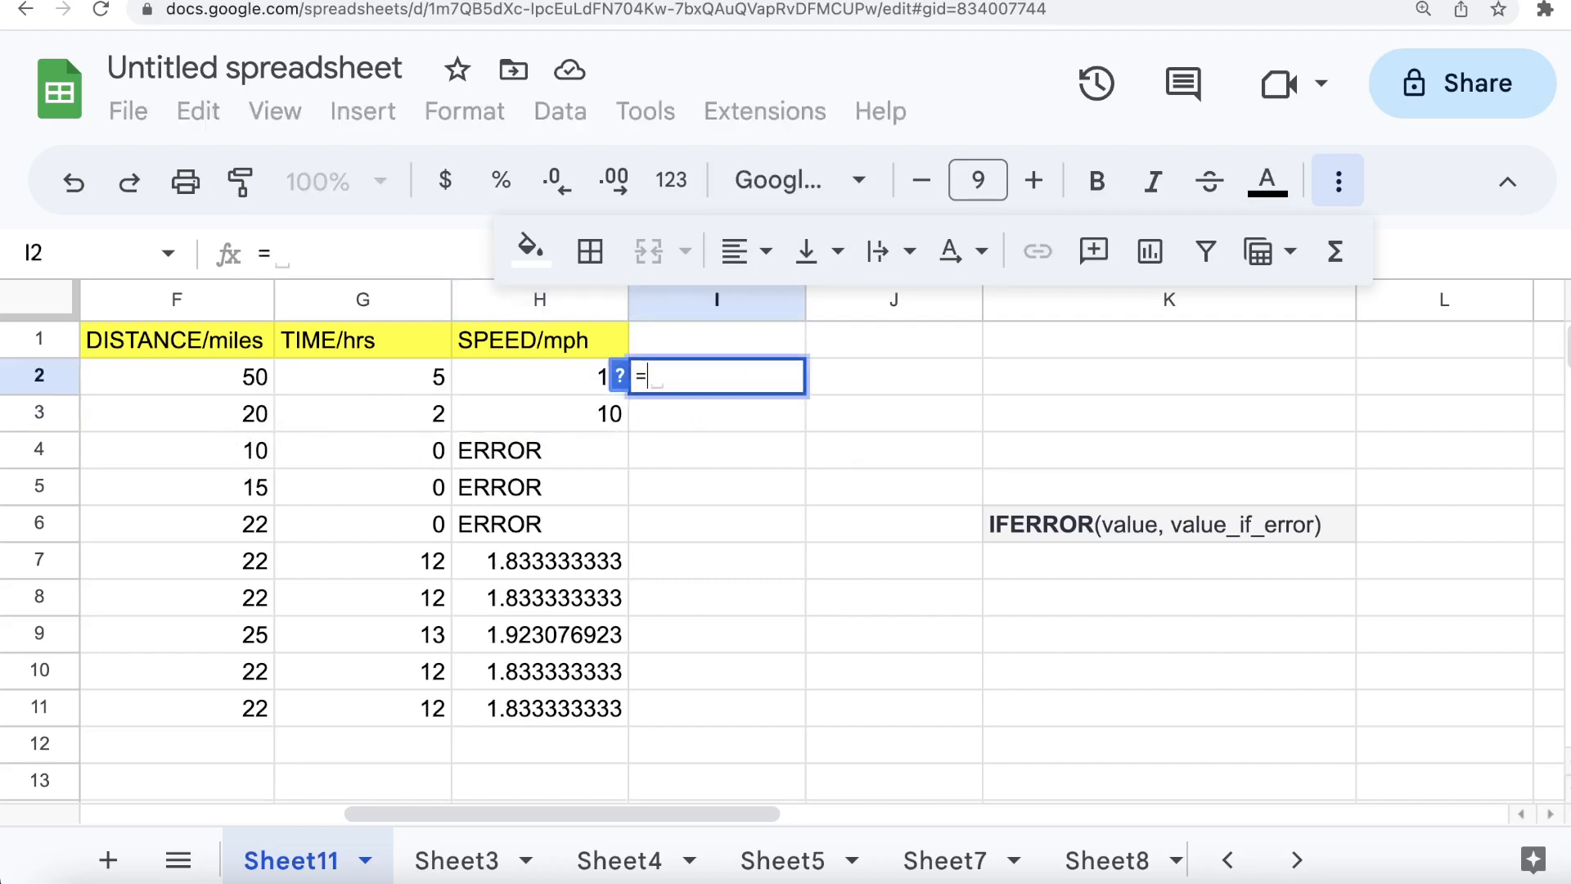
left_click(251, 377)
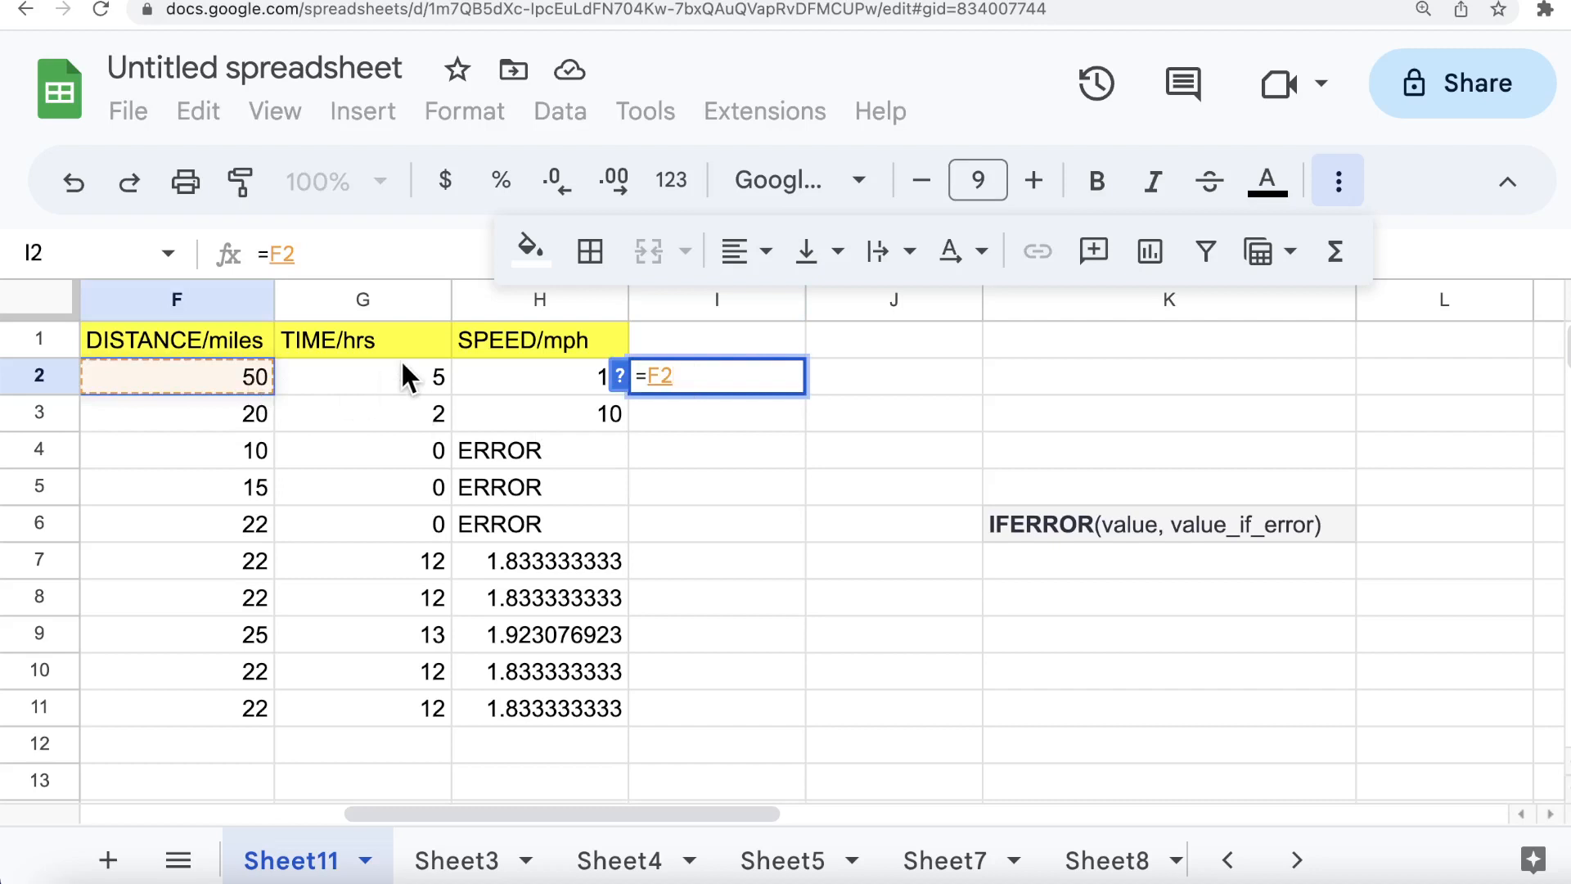
type("/")
left_click(431, 375)
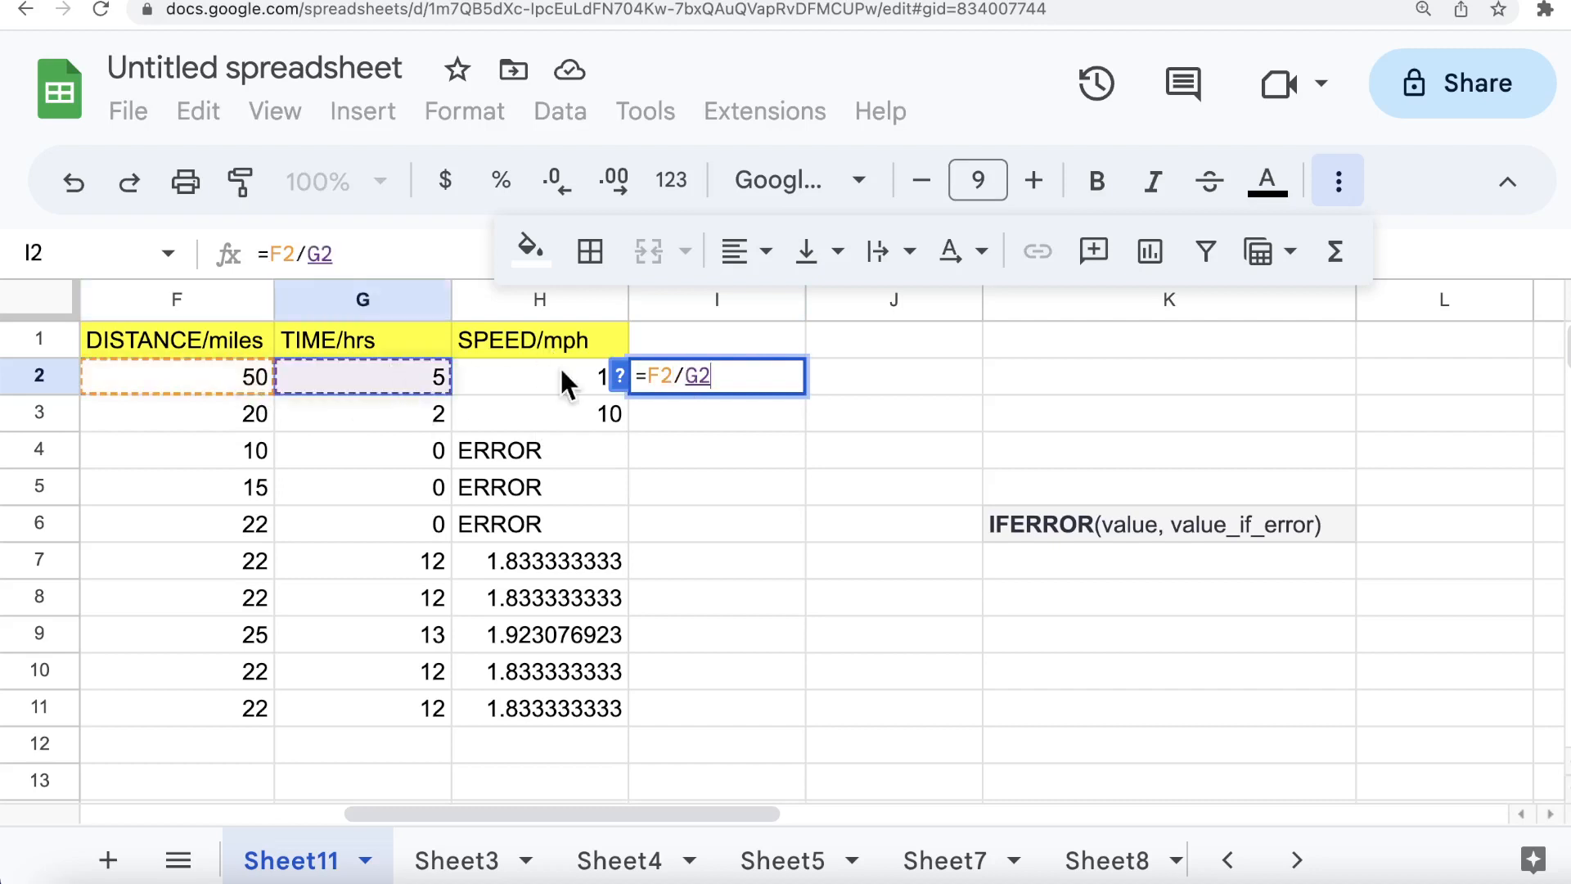
key("Return")
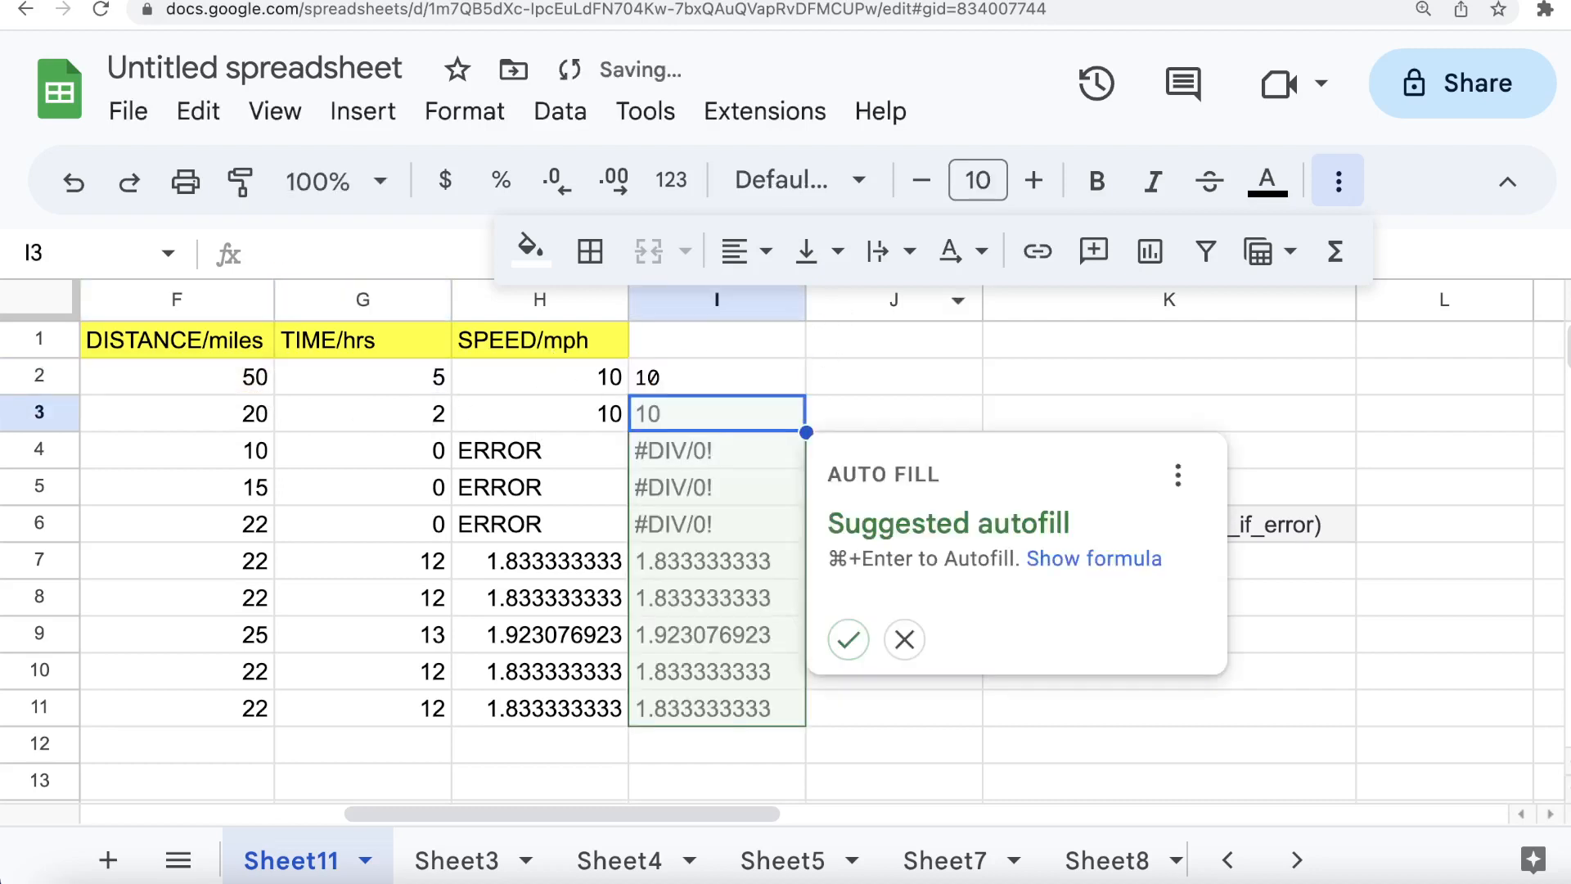
left_click(850, 639)
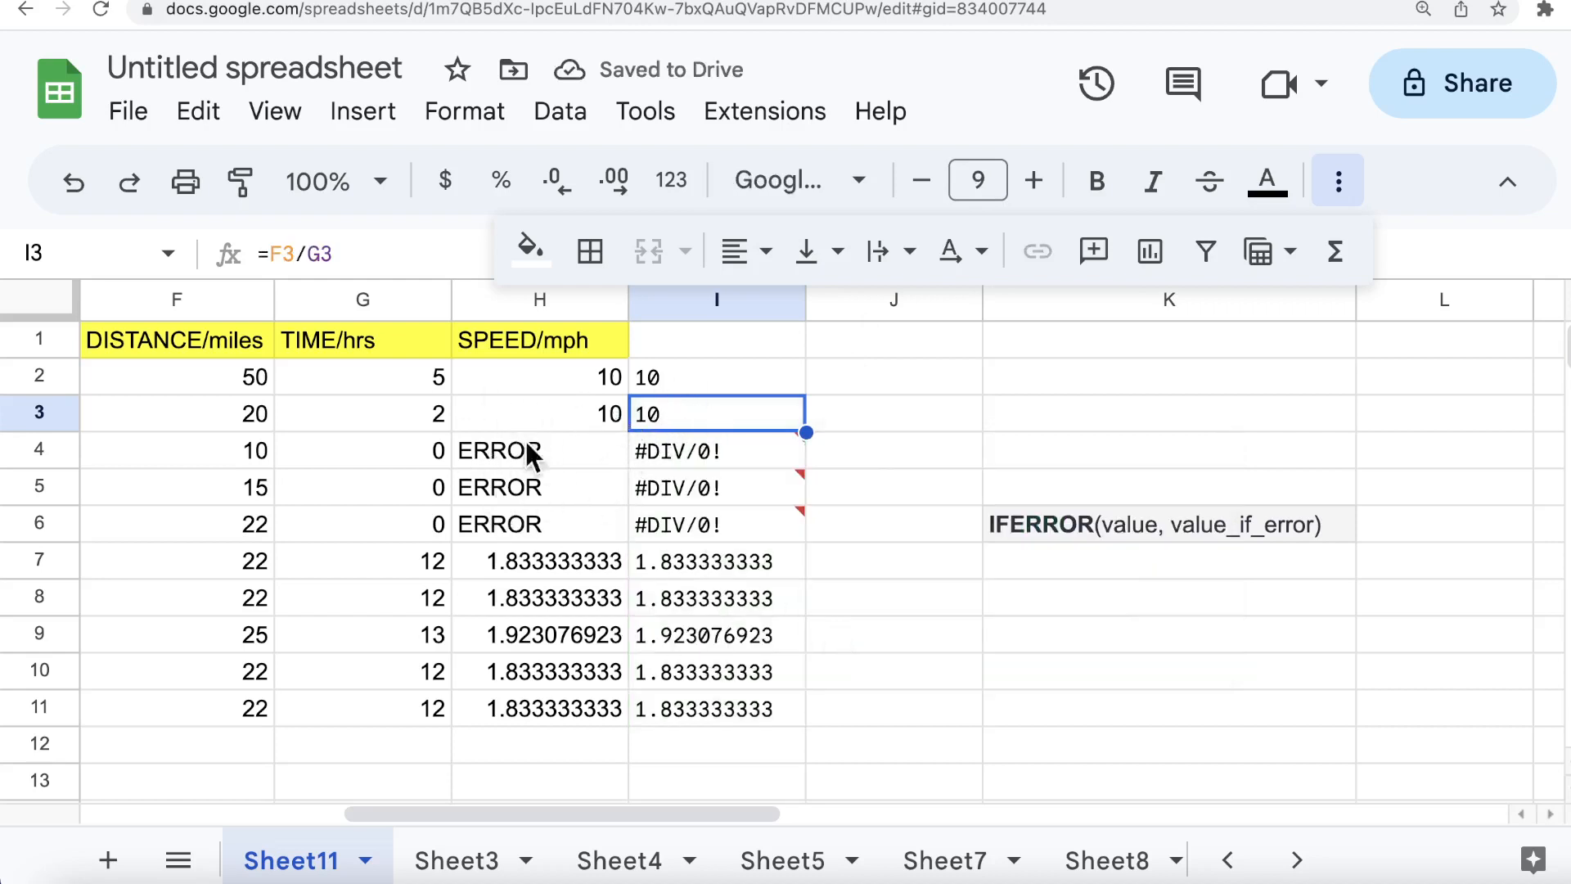
mouse_move(699, 465)
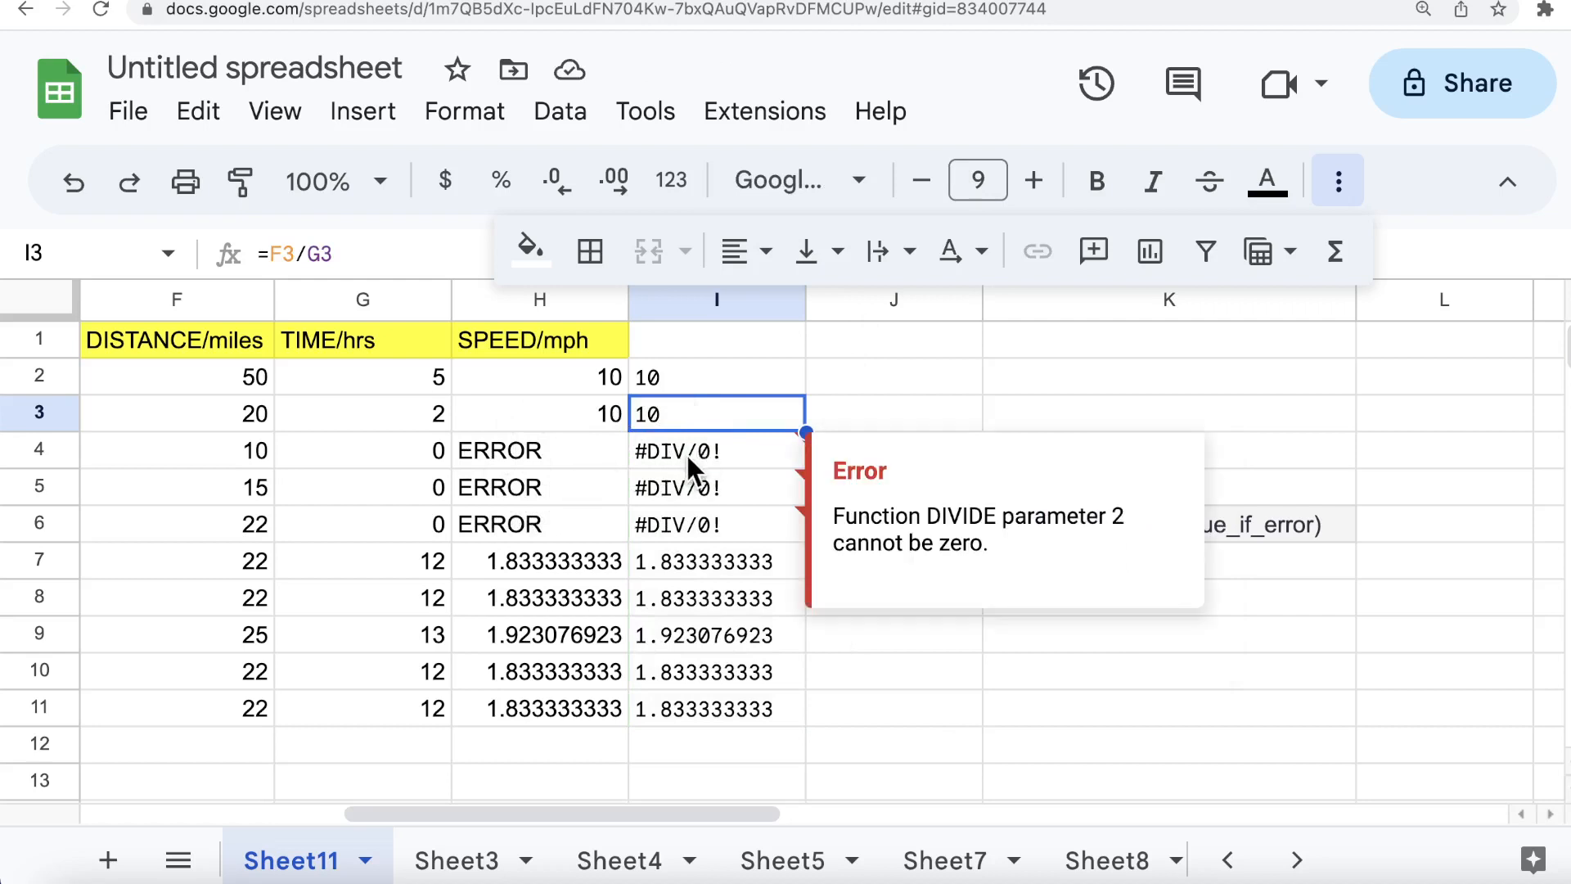
mouse_move(720, 495)
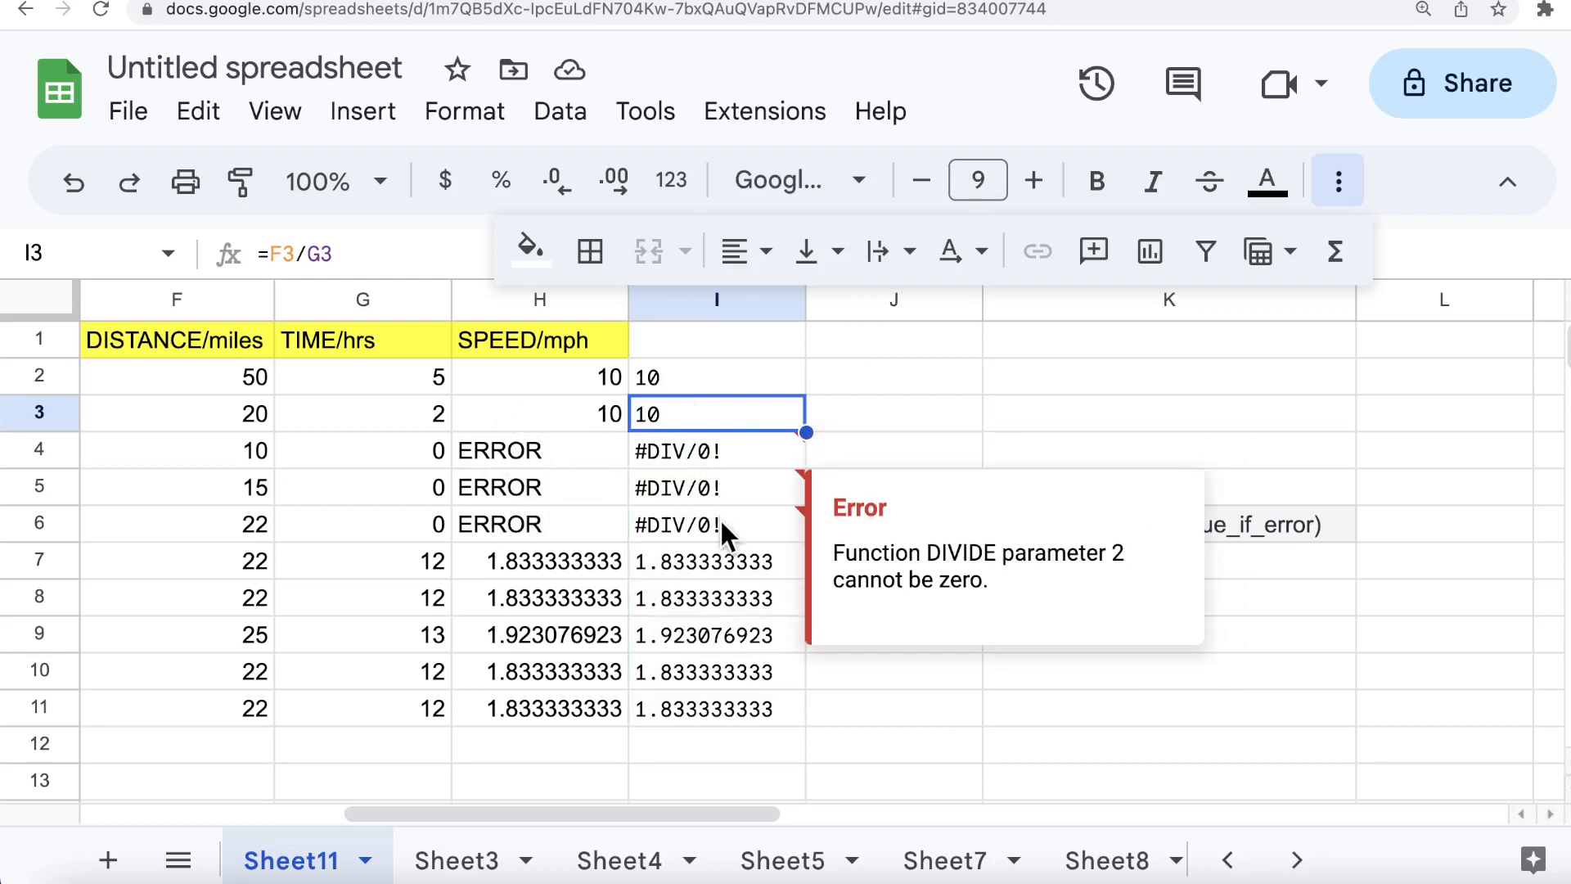
- Clear the speed formulas in H2:H11, and undo the deletion
left_click_drag(583, 373, 582, 705)
key("Delete")
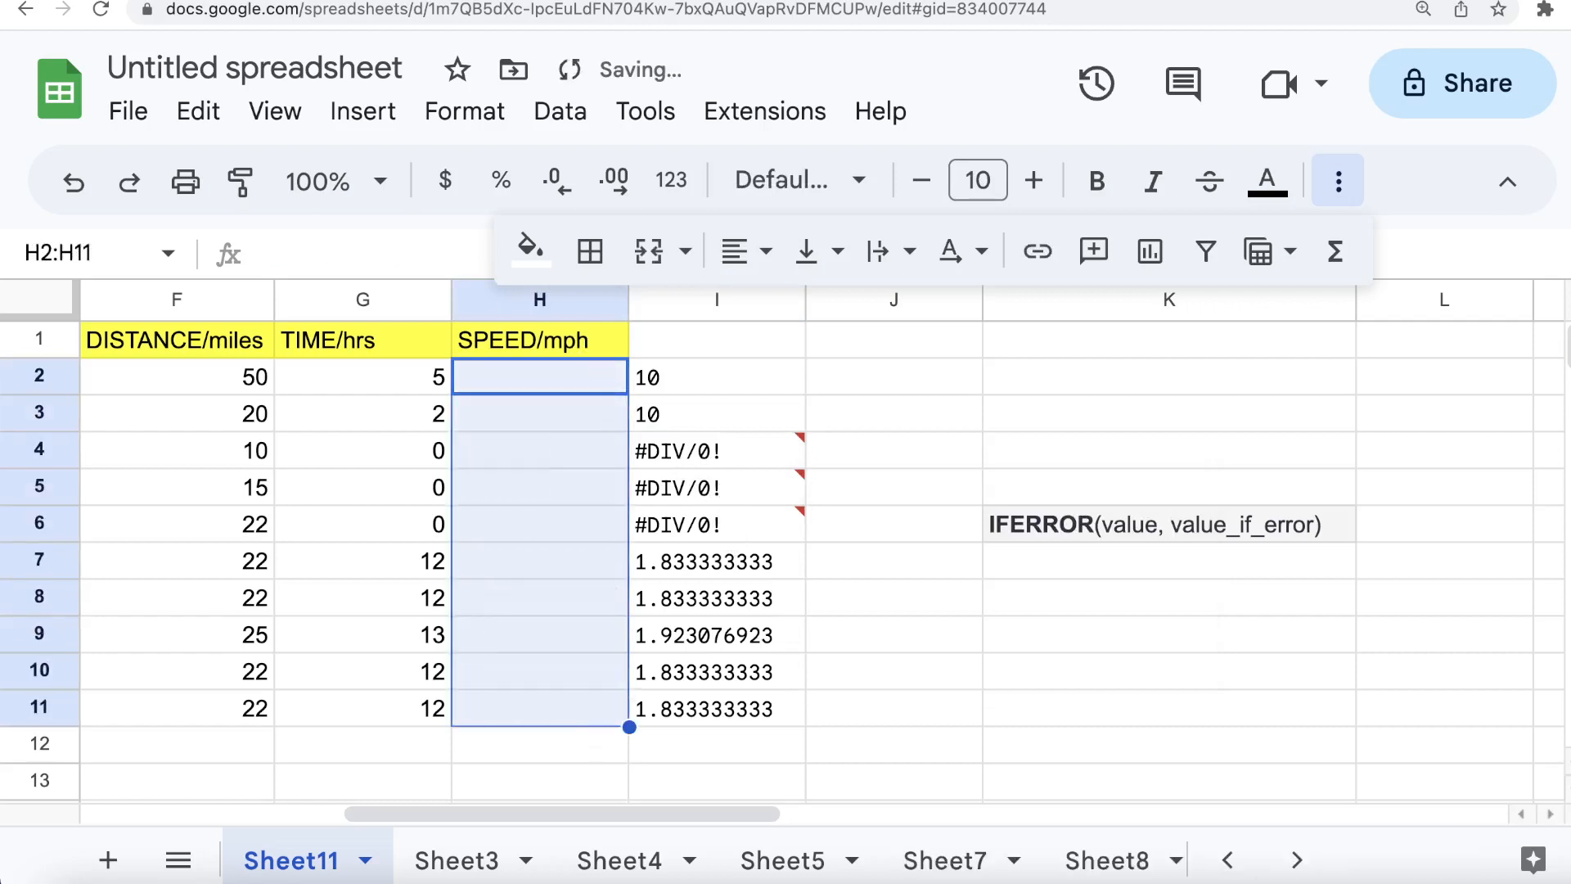
left_click(762, 637)
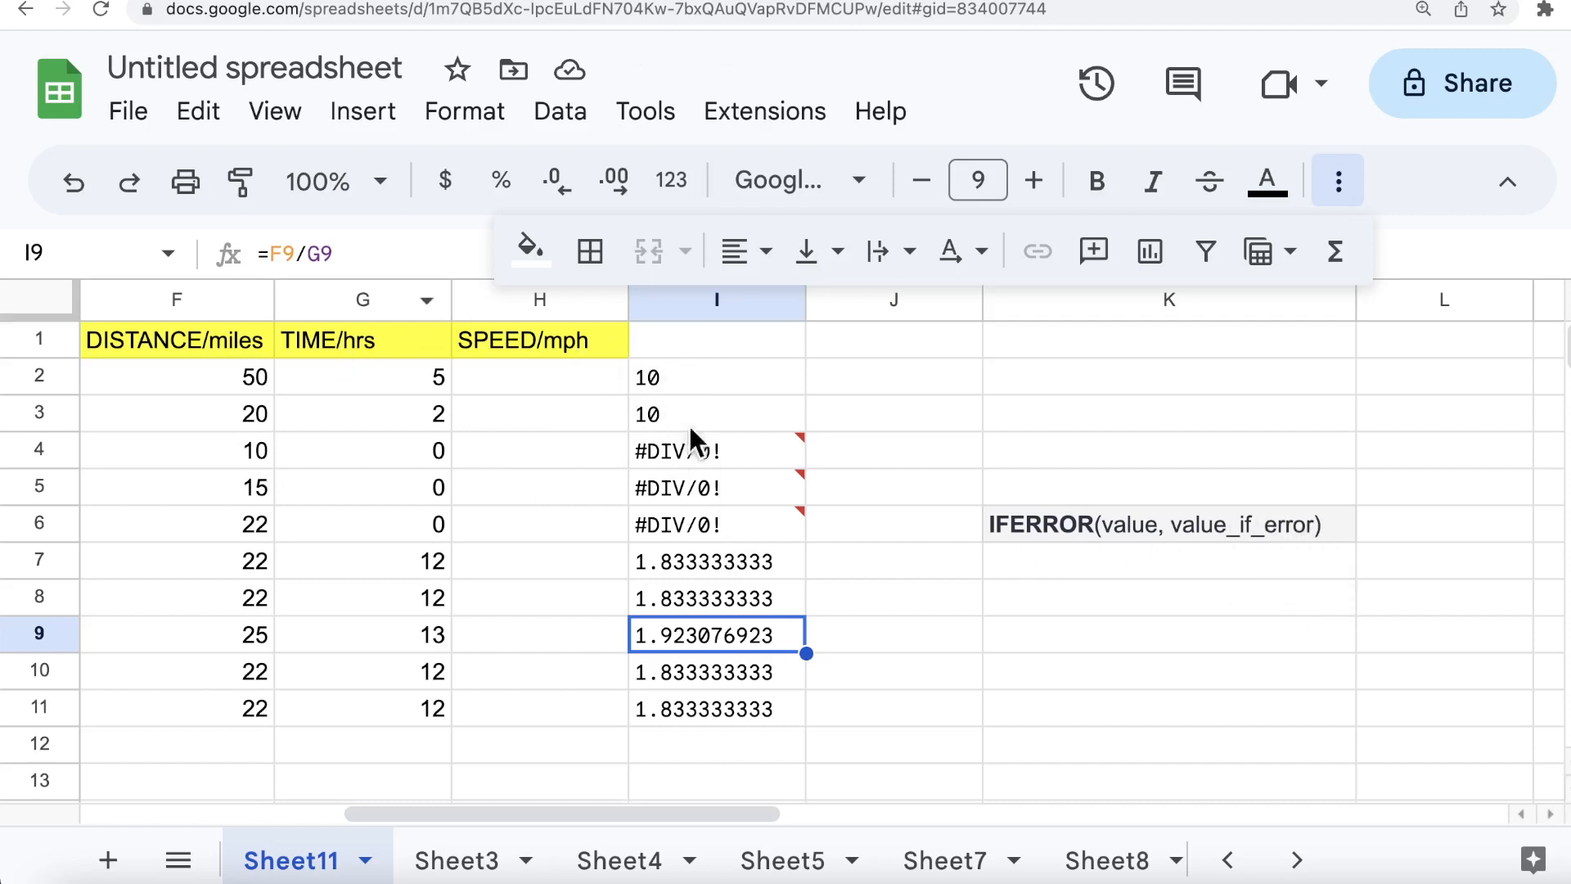
left_click(828, 634)
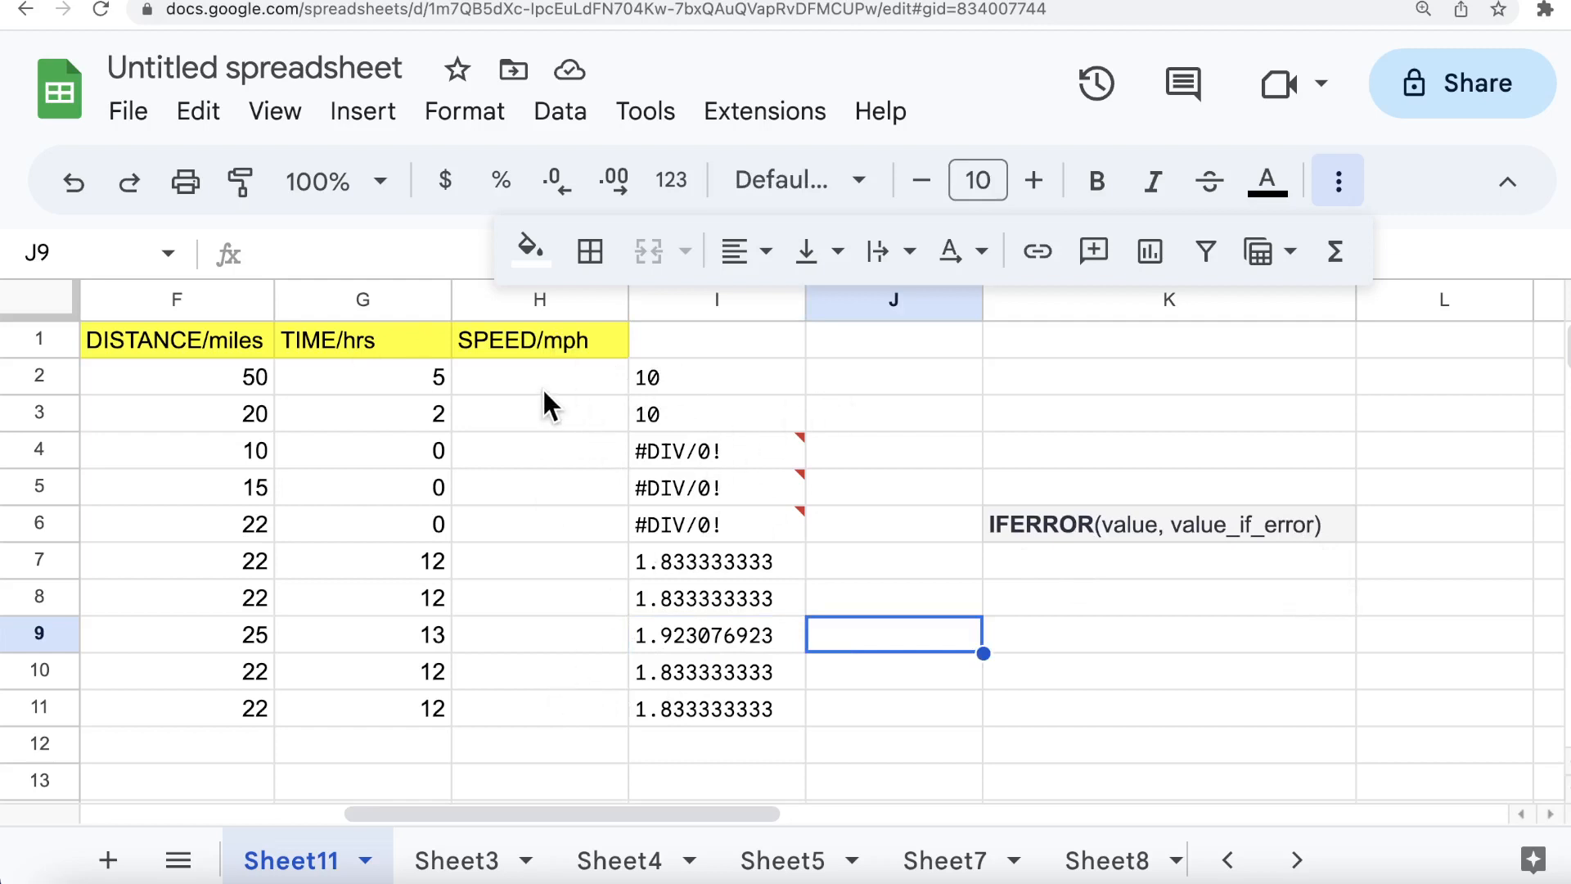
key("super+z")
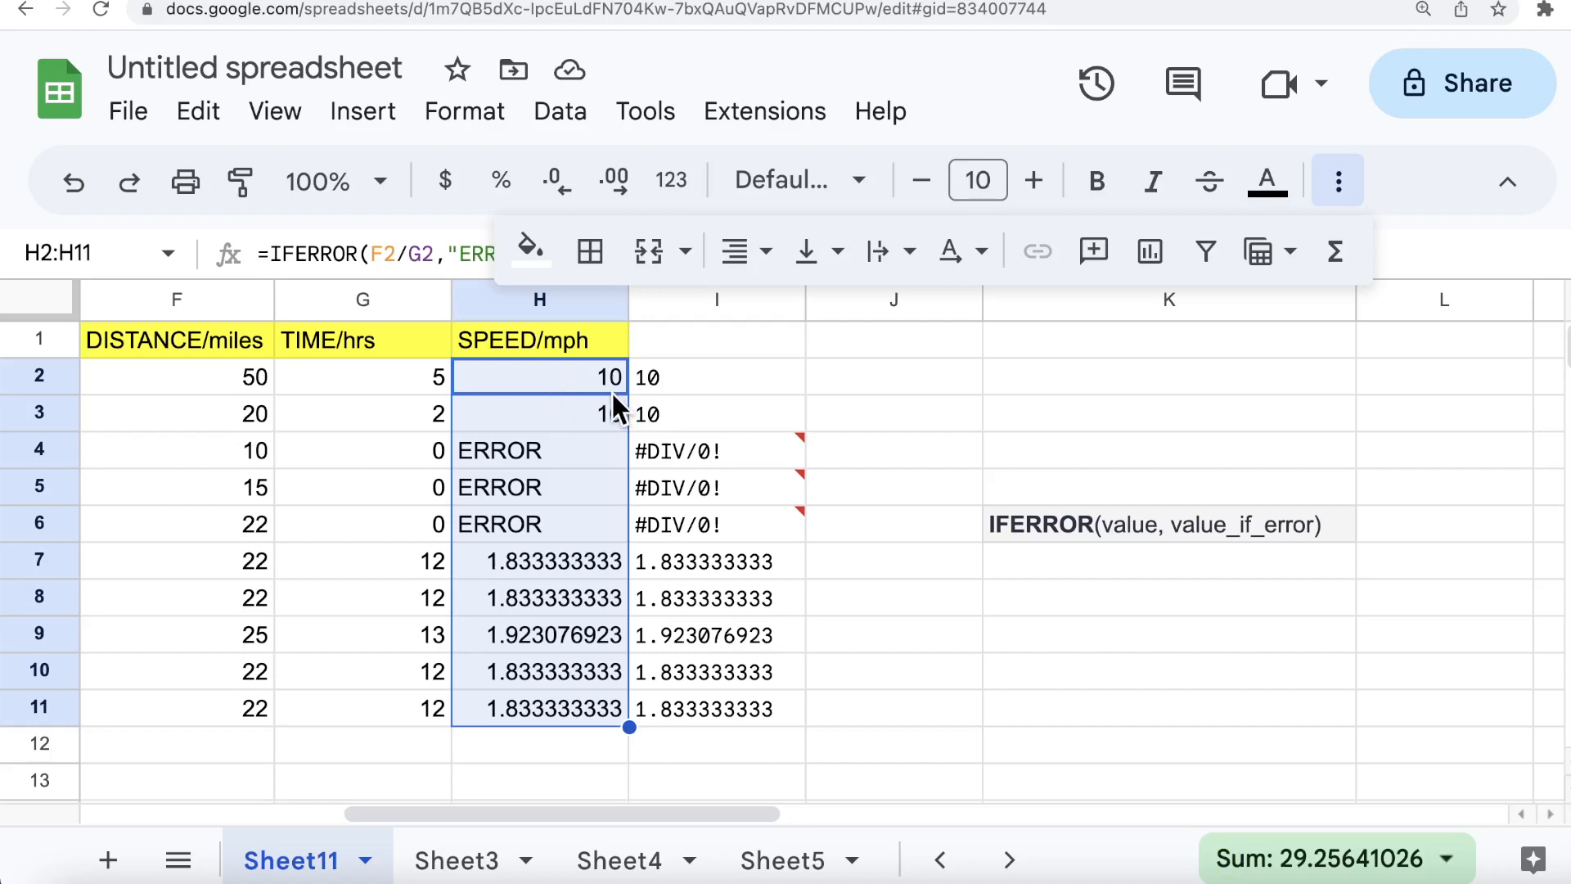
- Begin an IFERROR formula in J2 with an ARRAYFORMULA nested as its value argument
left_click(846, 374)
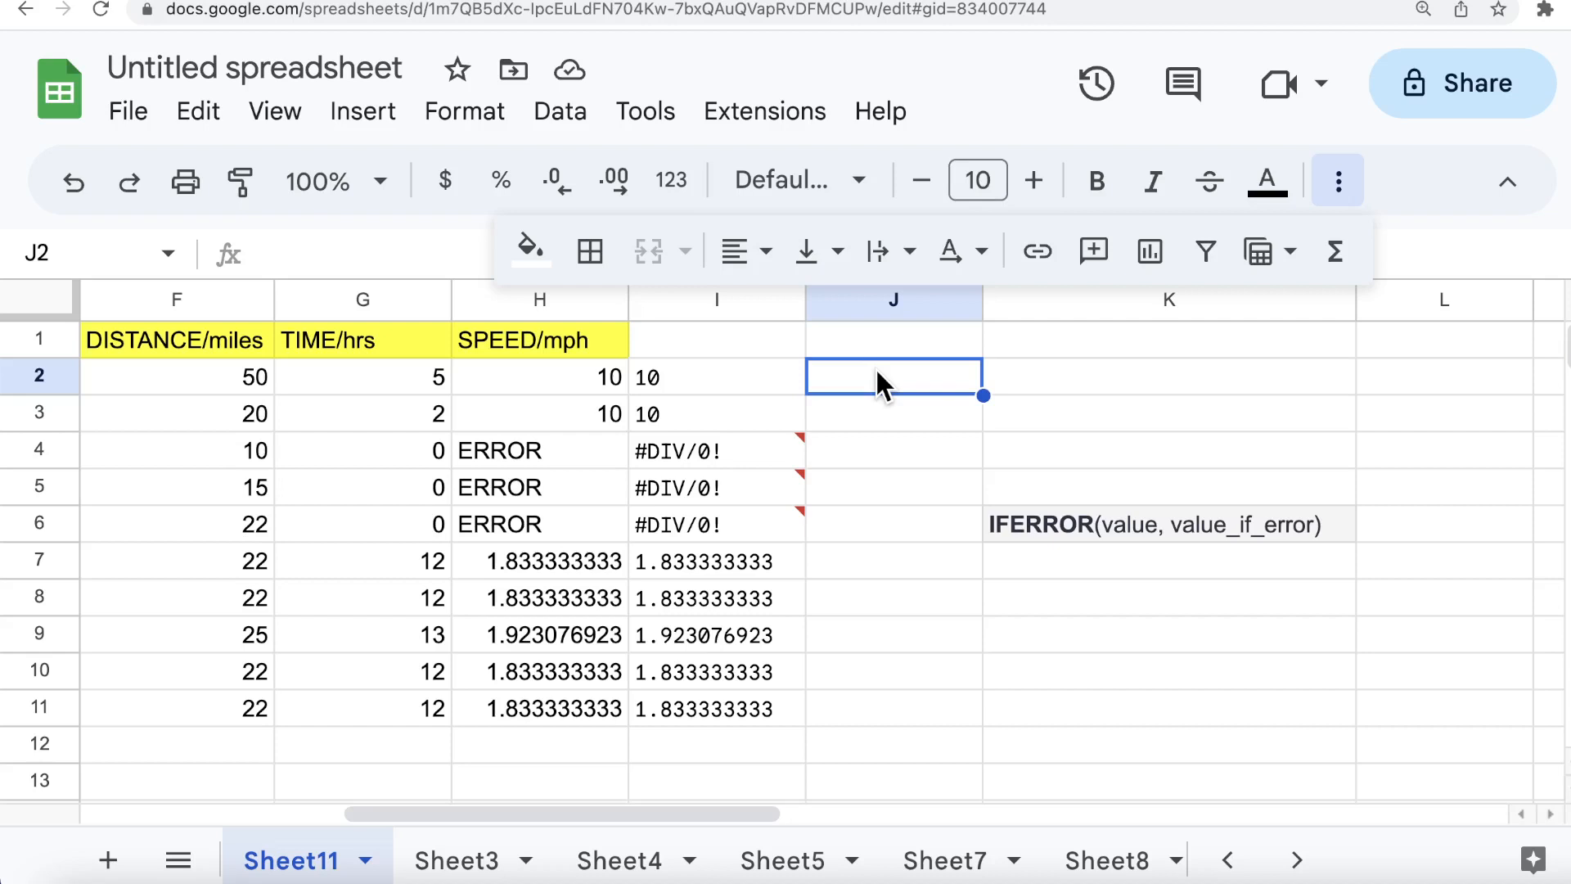
type("=")
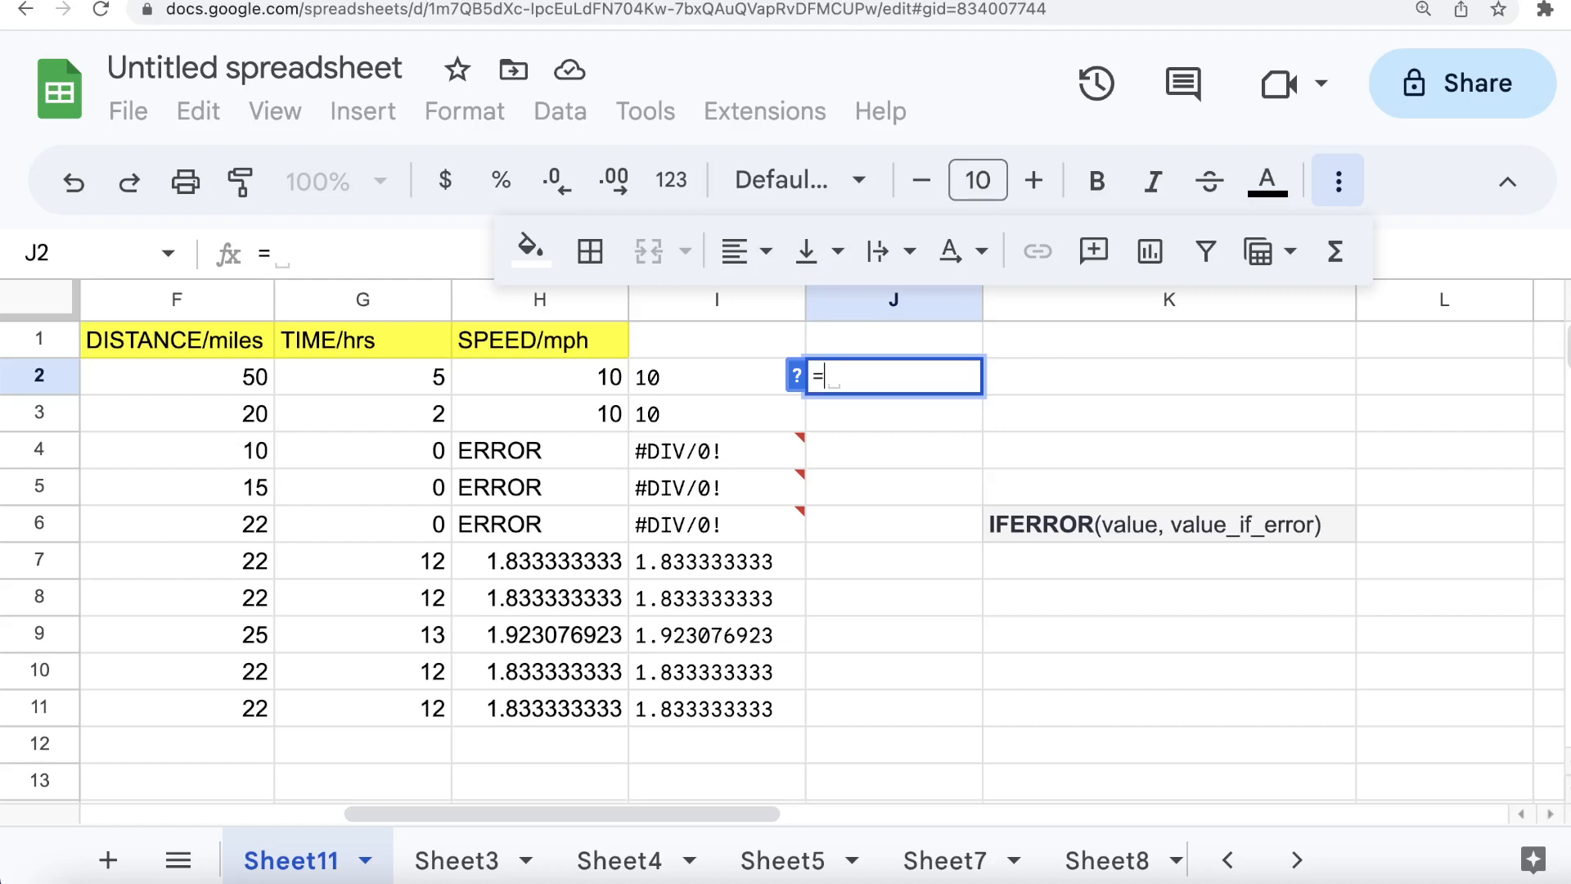
type("I")
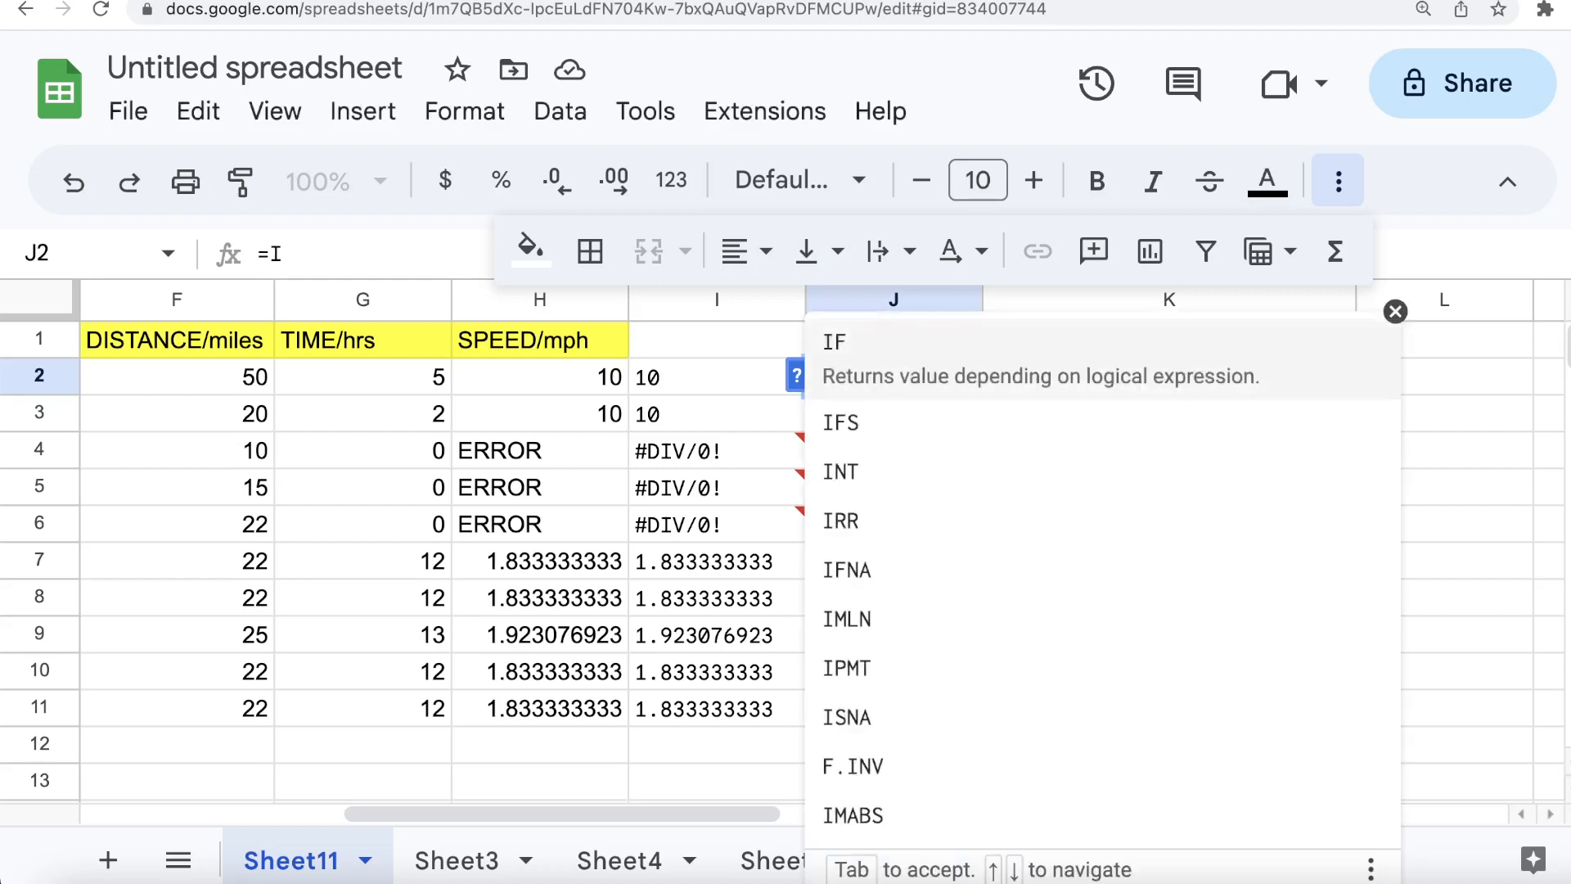
type("FE")
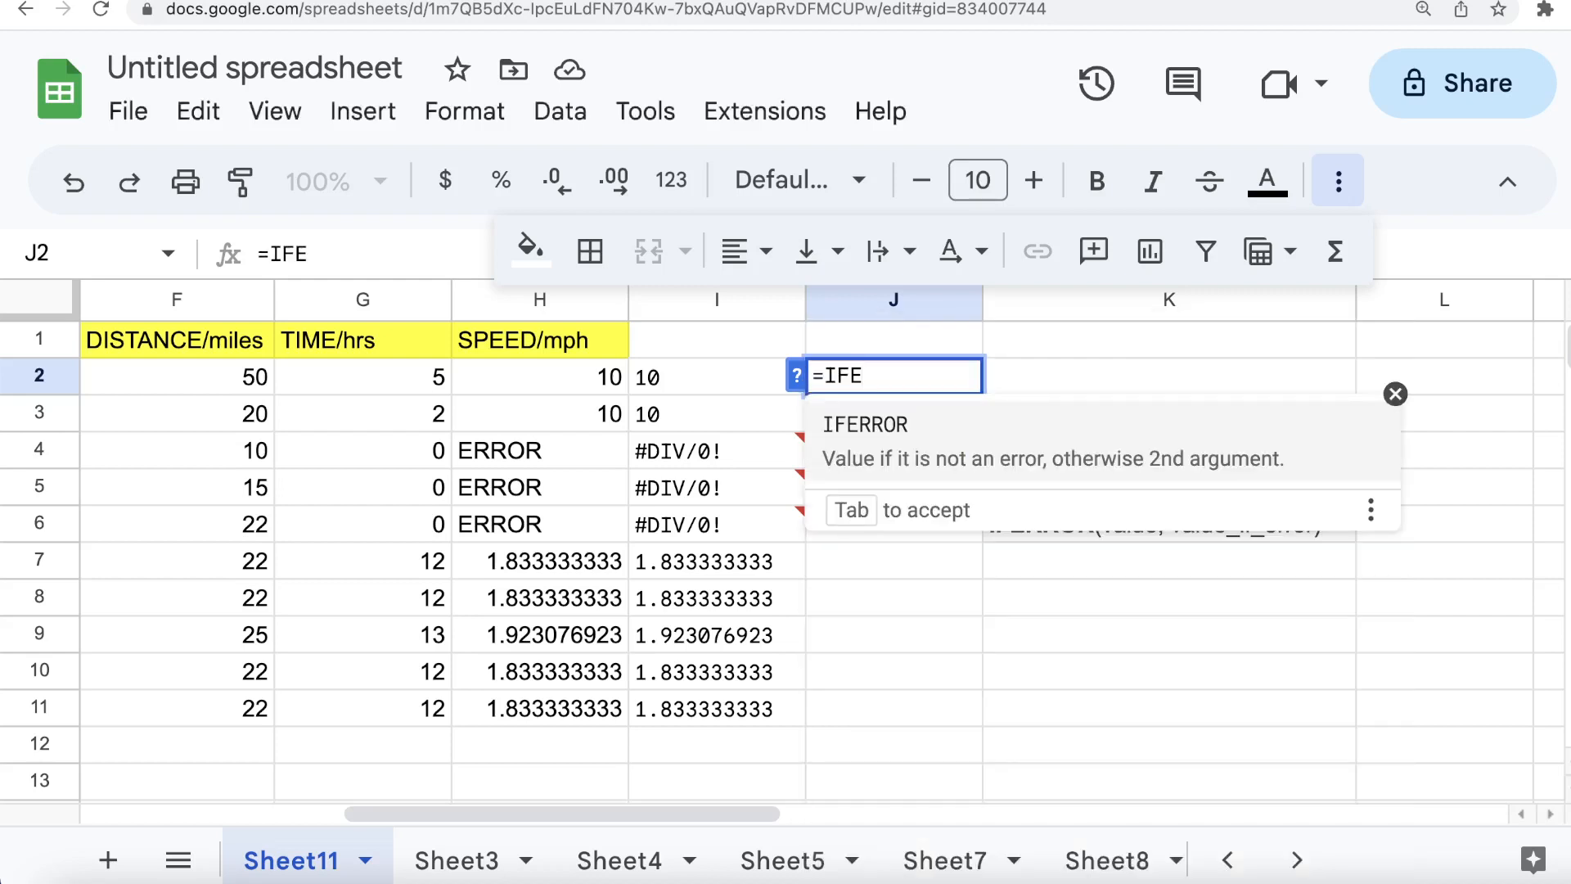
key("Tab")
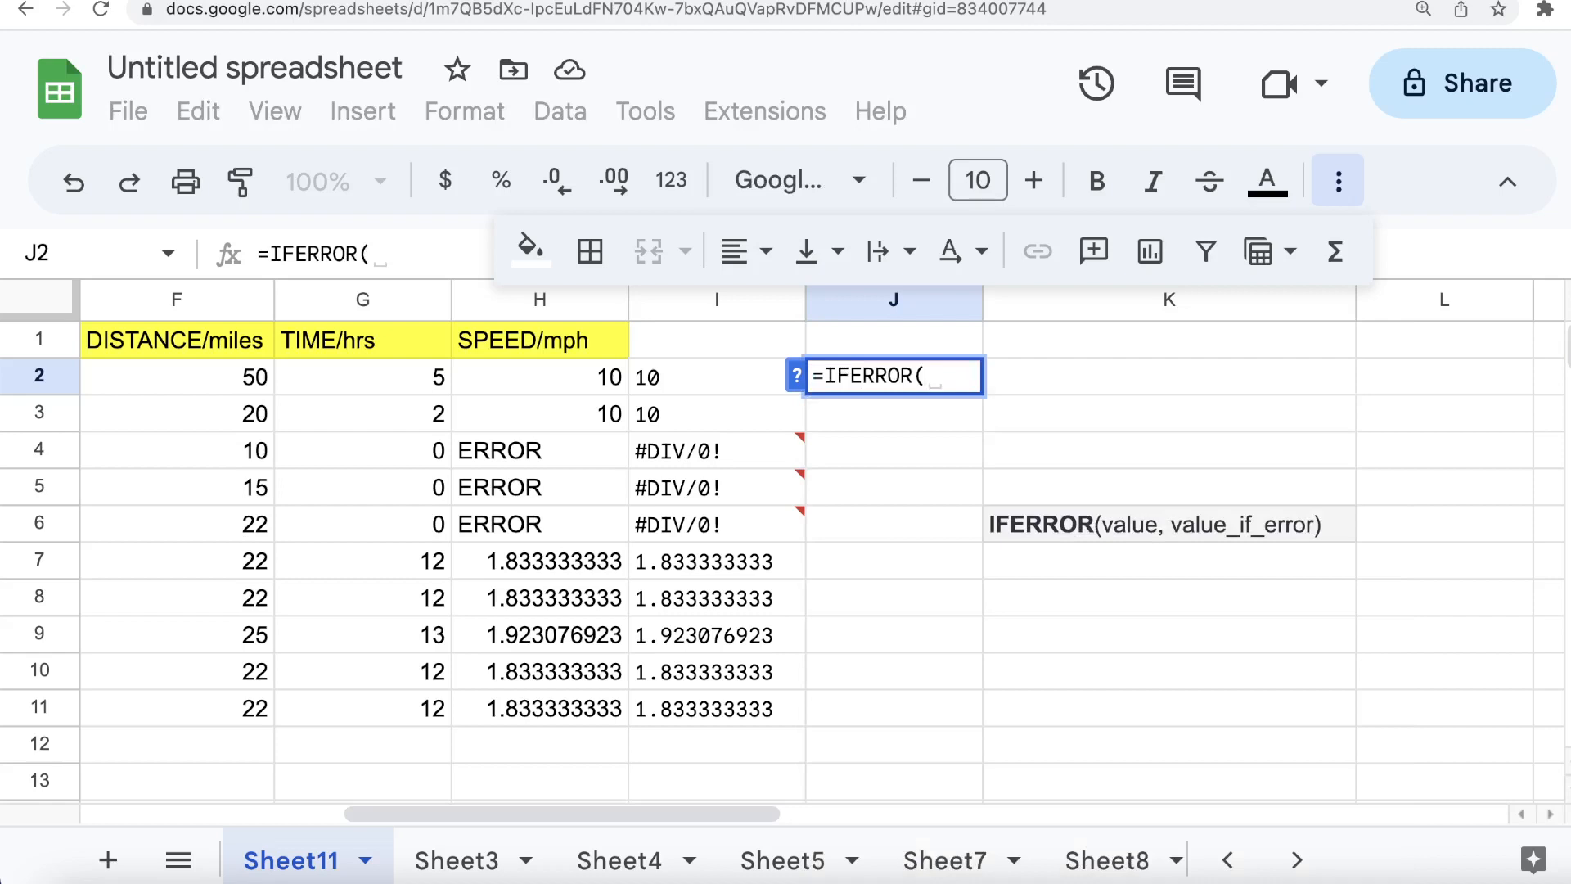
type("A")
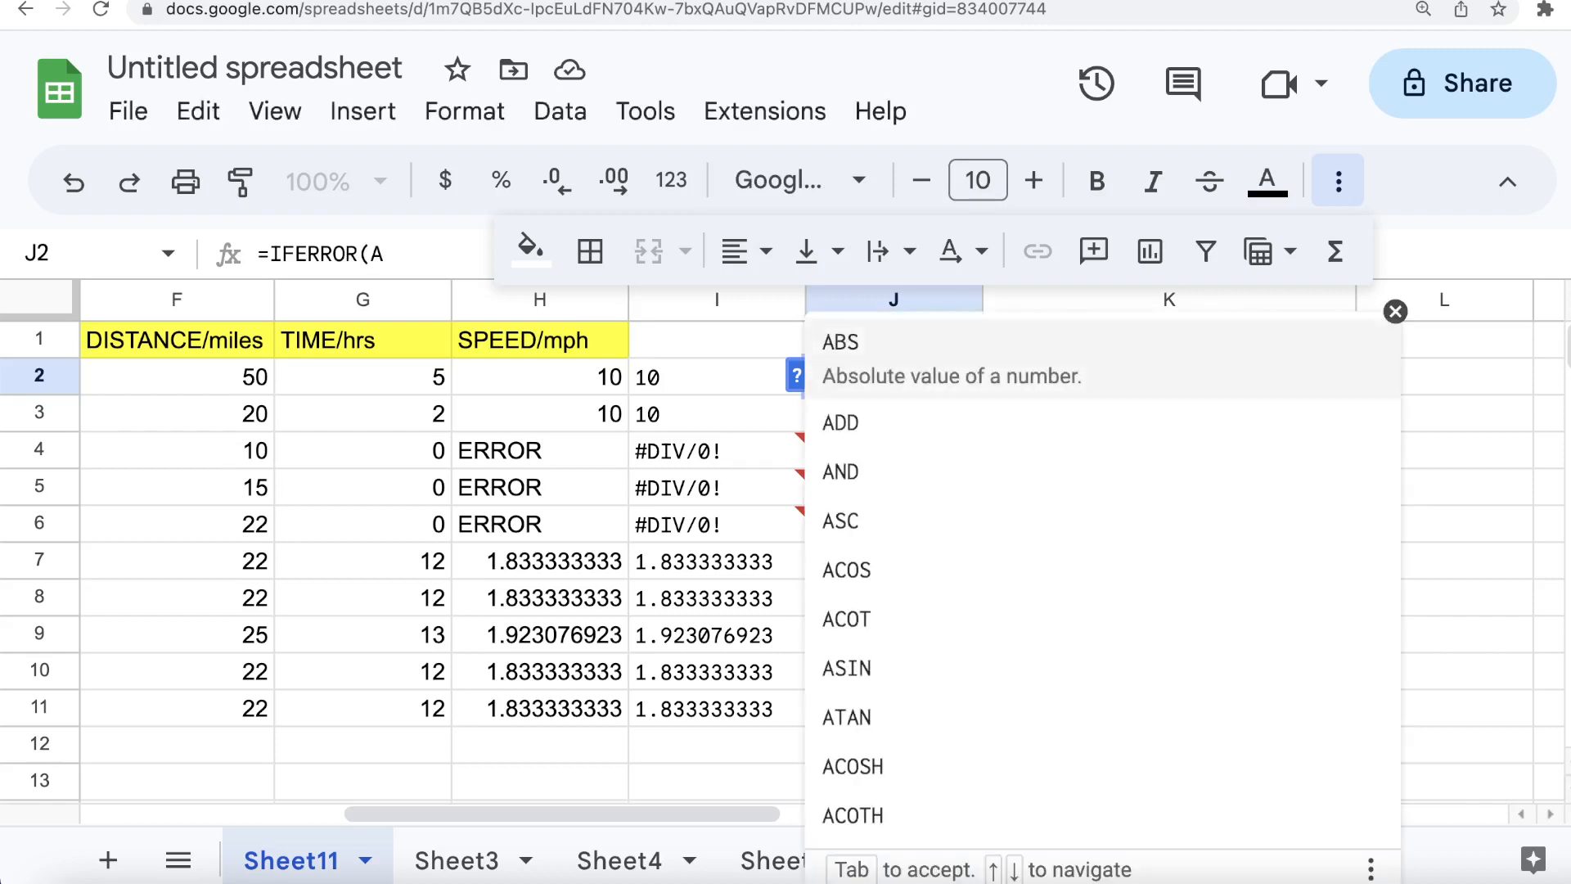
type("RR")
key("Tab")
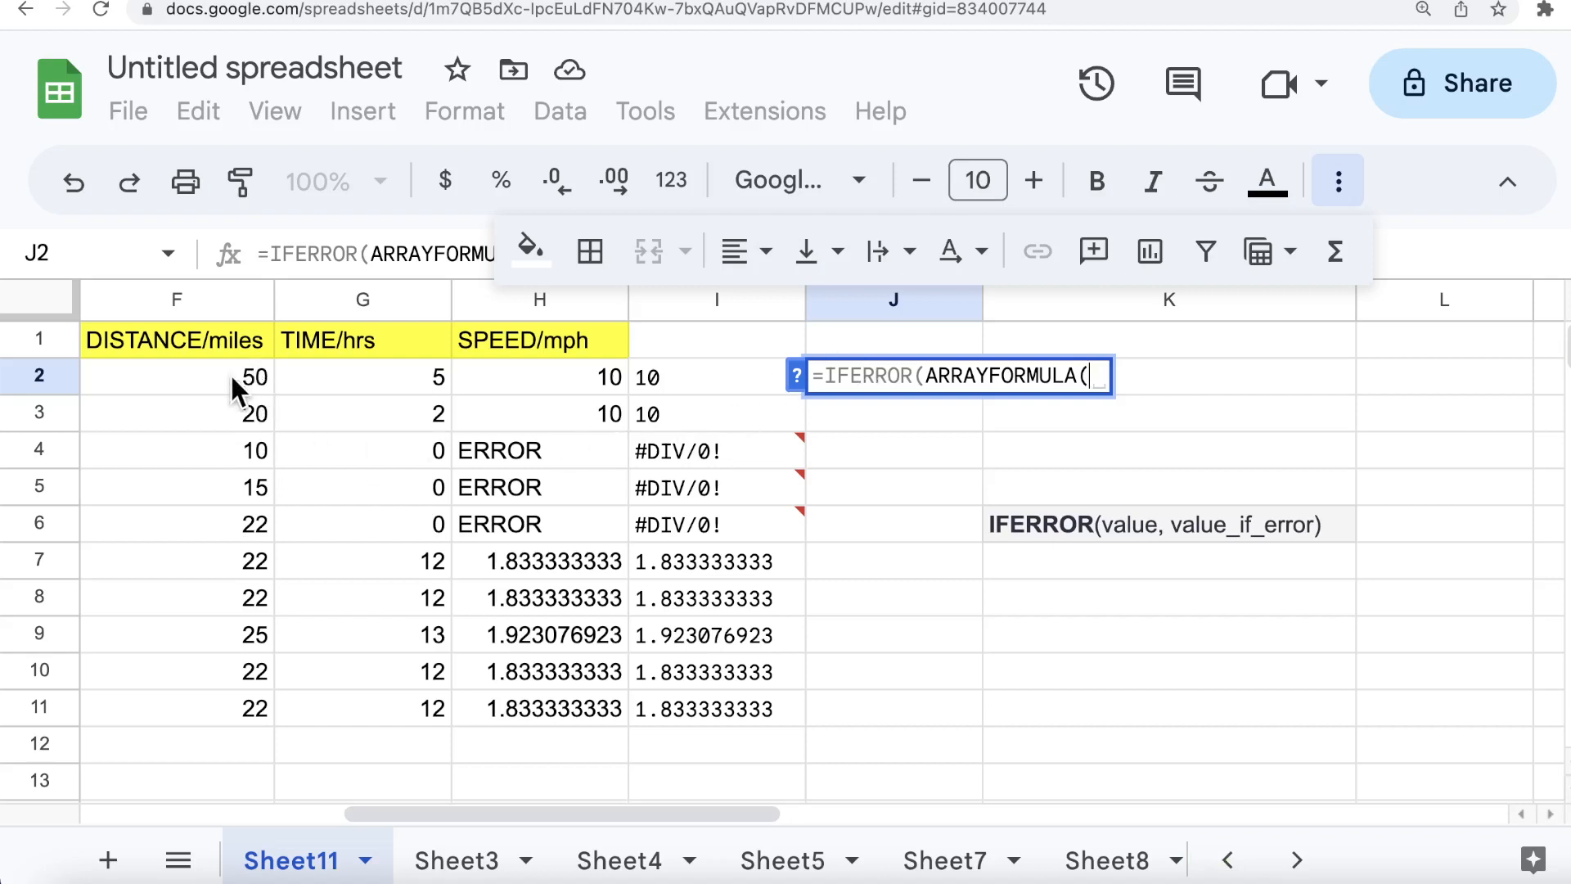
- Make the nested ARRAYFORMULA divide the distances F2:F11 by the times G2:G11 and close its parenthesis
left_click_drag(225, 369, 236, 703)
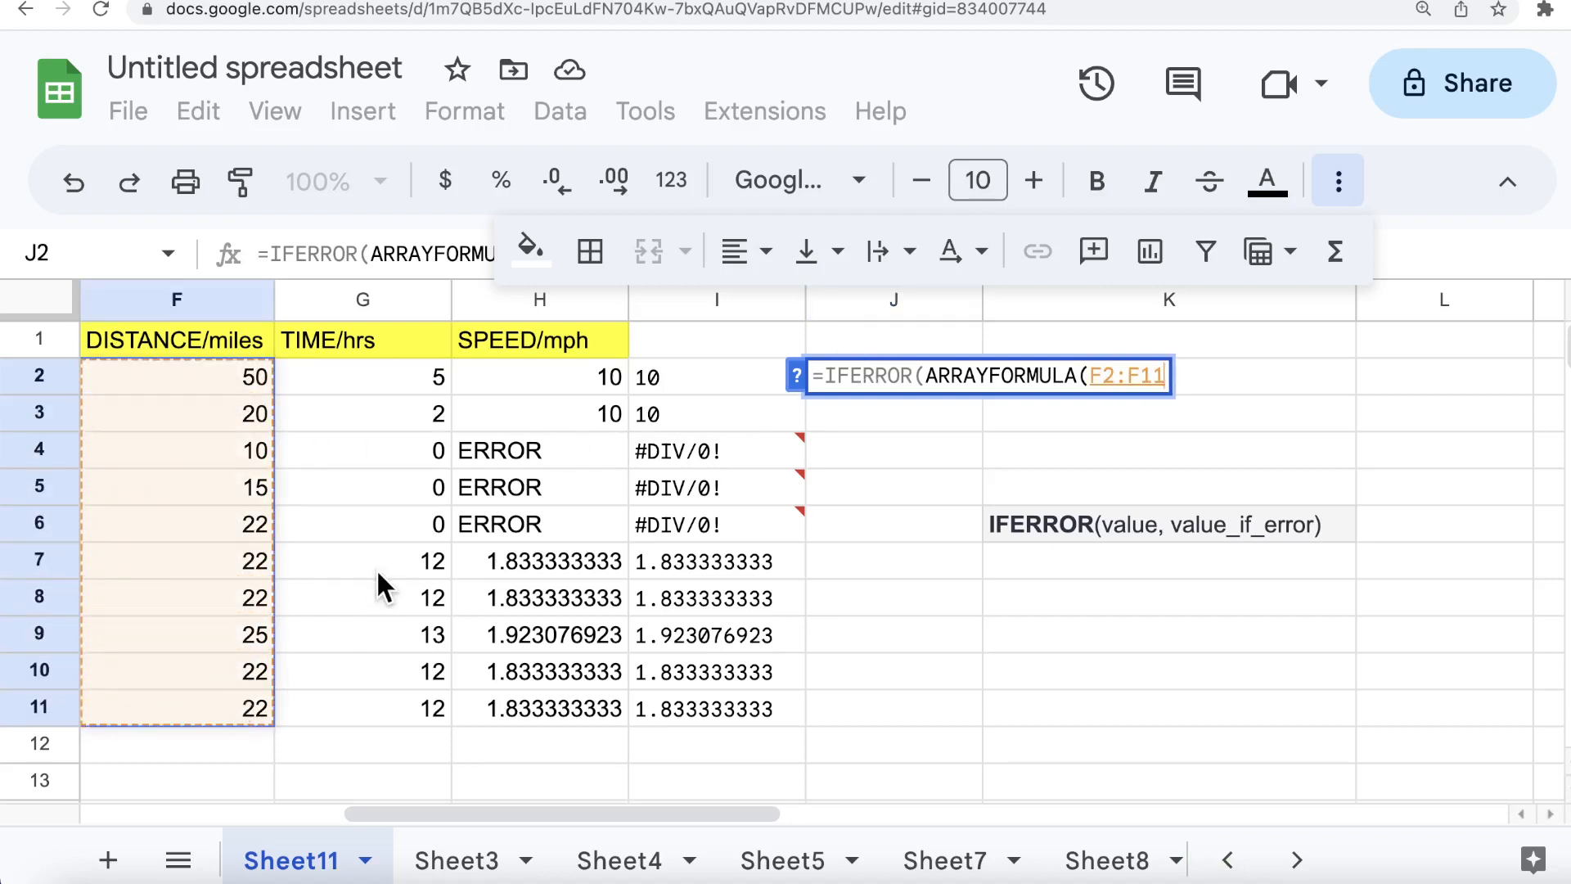
type("/")
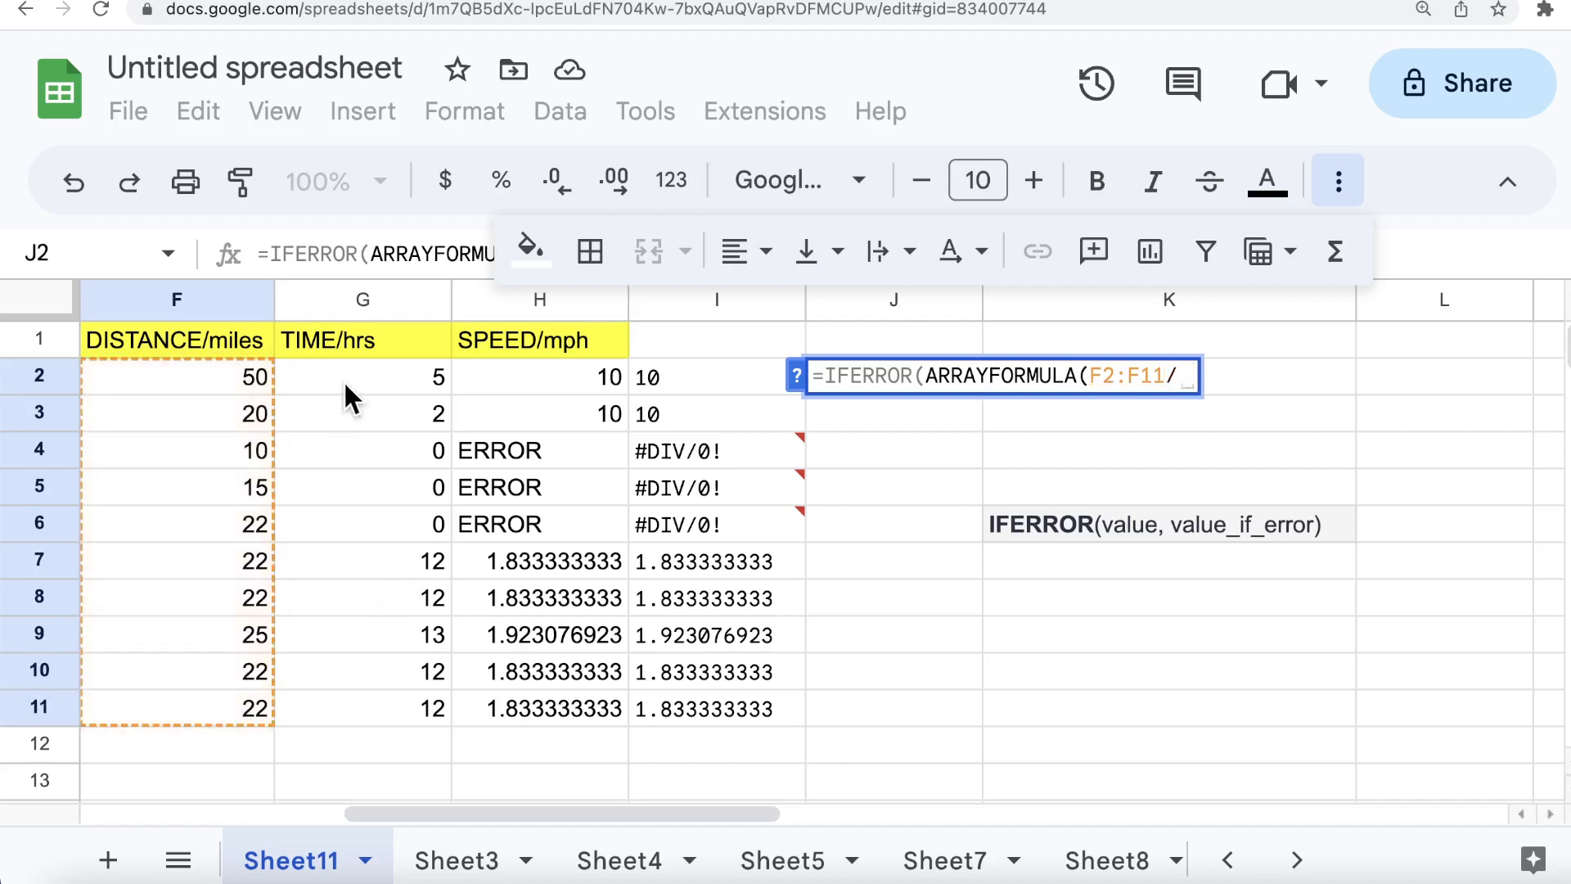
left_click_drag(344, 383, 357, 703)
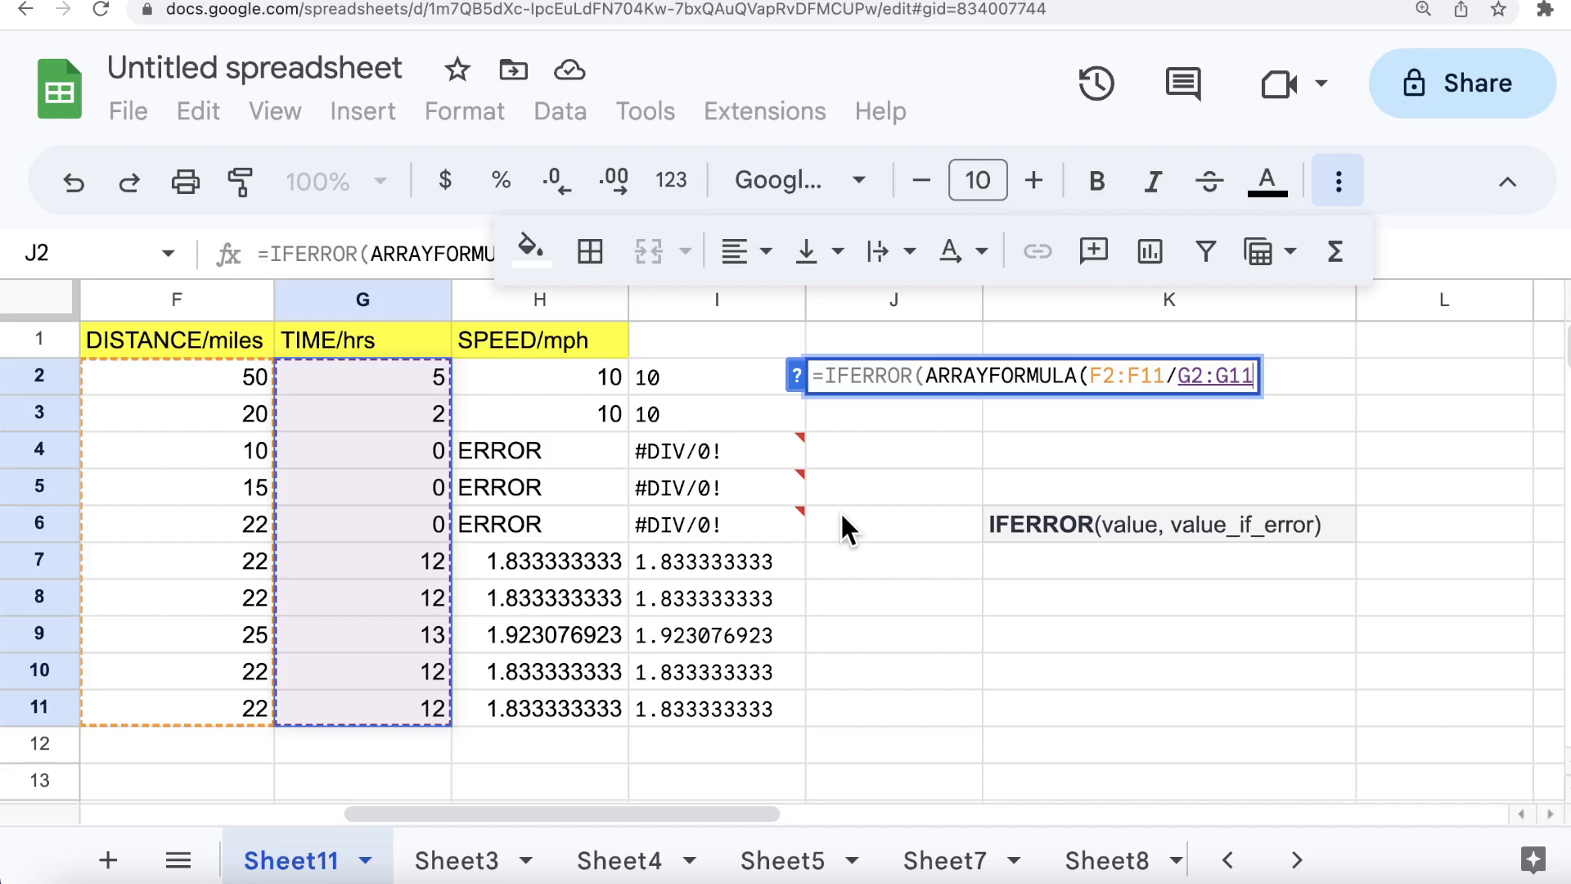
type(")")
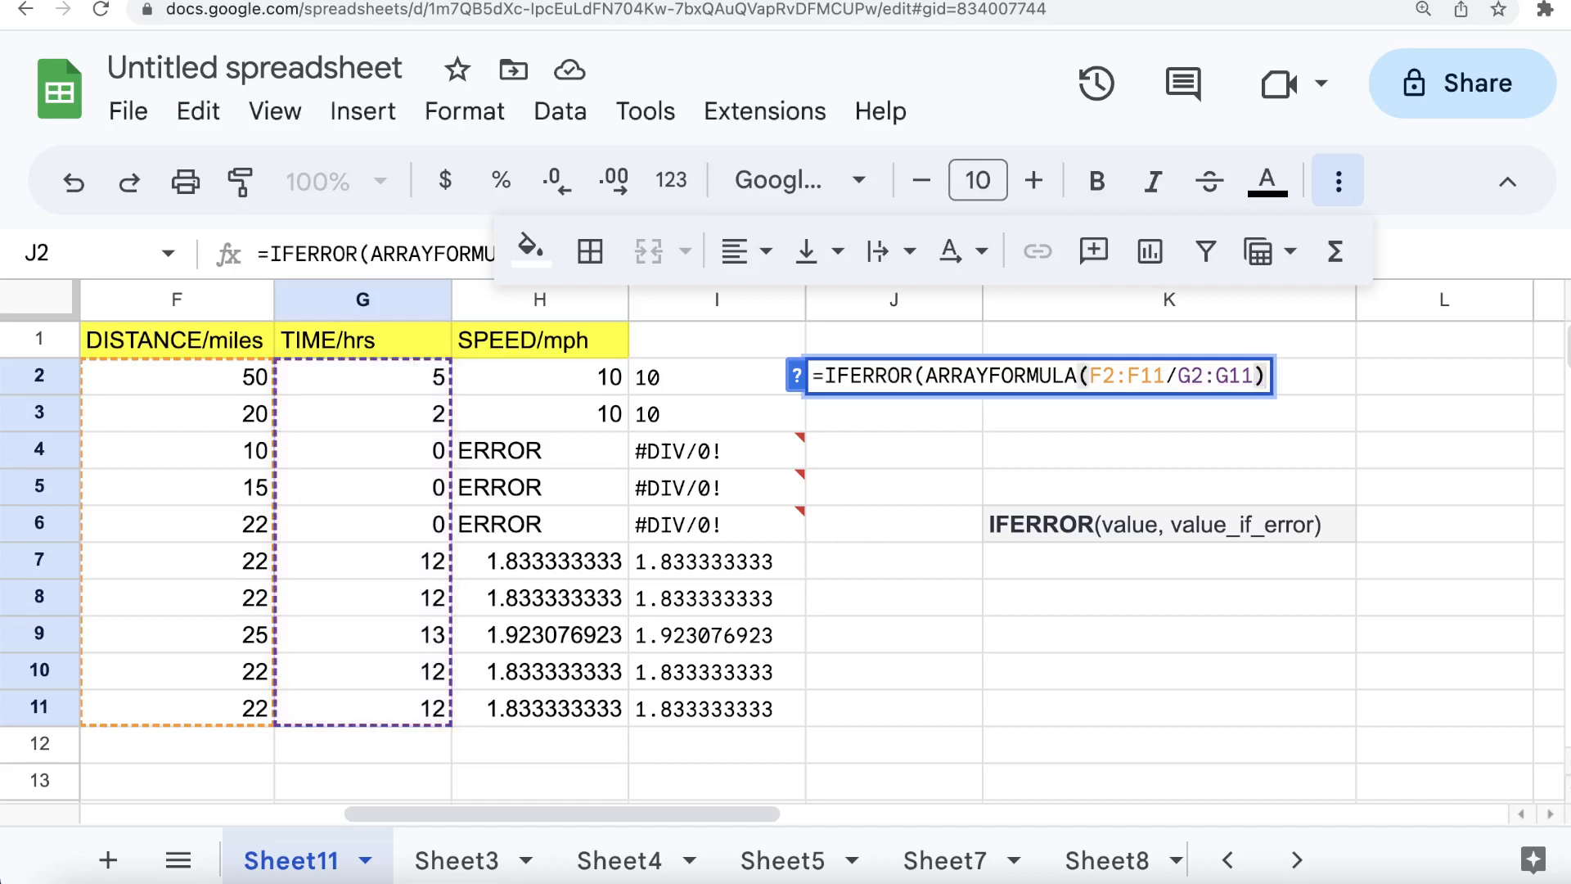
- Complete the J2 formula with "ERROR: DIVISION BY ZERO" as the value if error, and widen column J to fit the text
type(",")
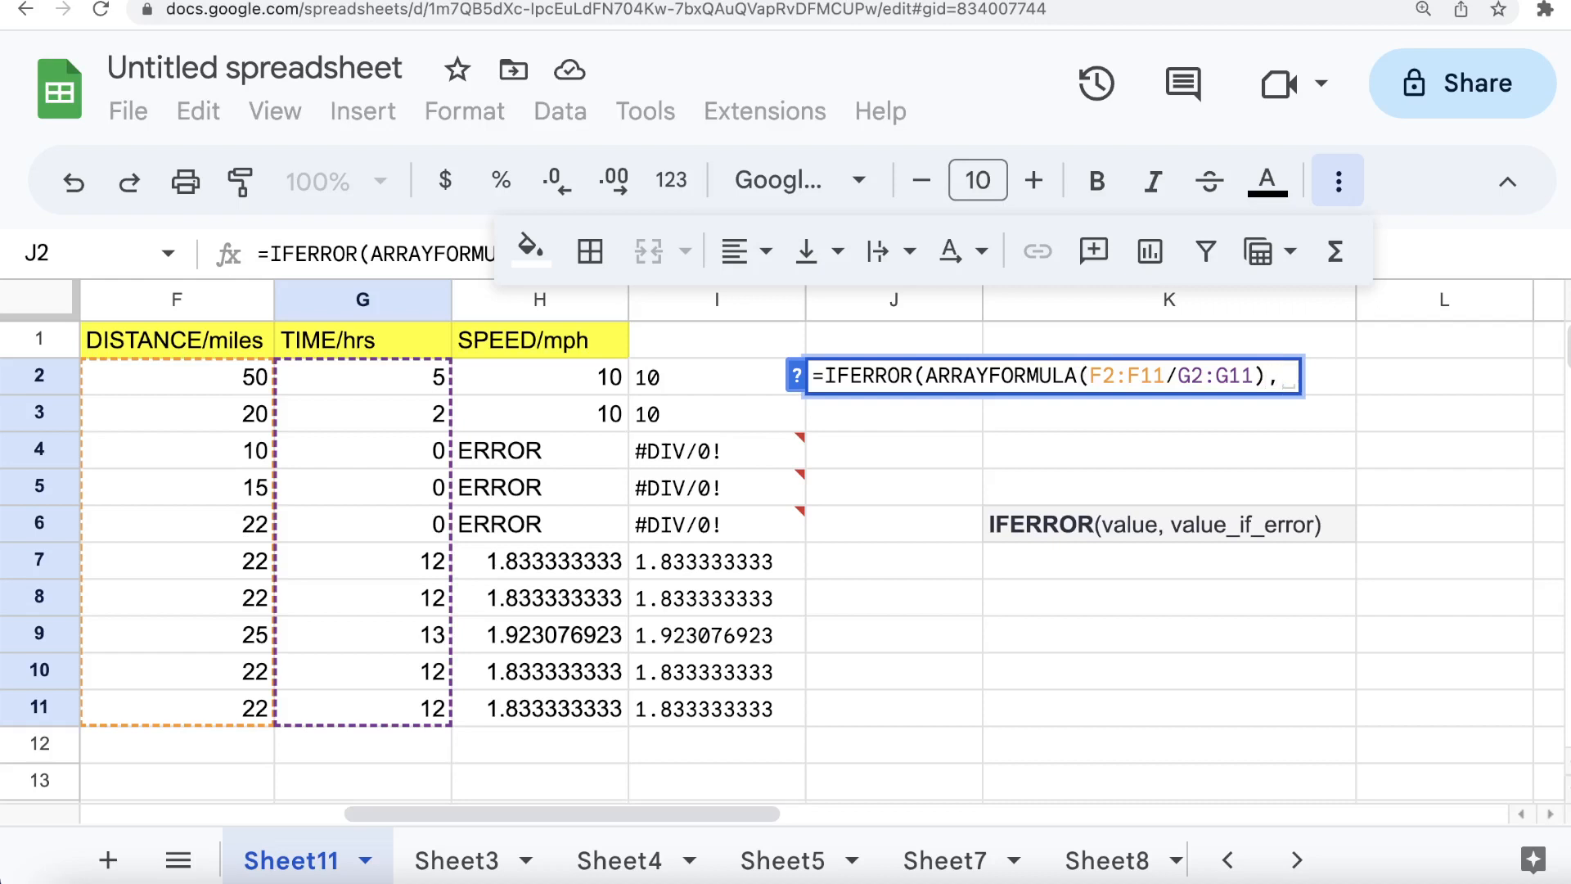
type("\"")
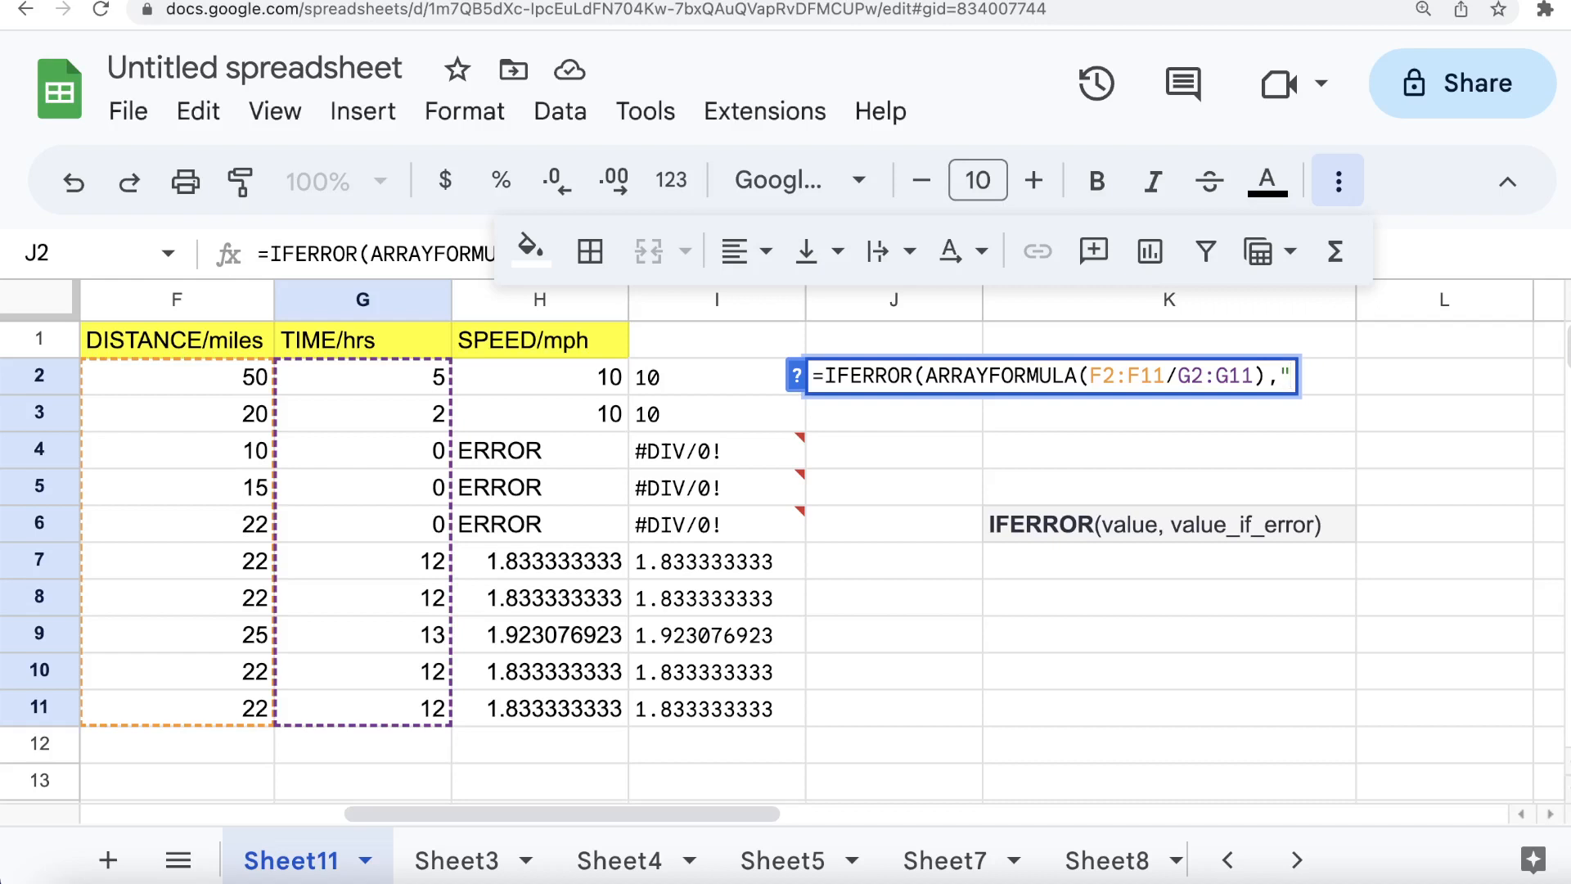
type("ERROR")
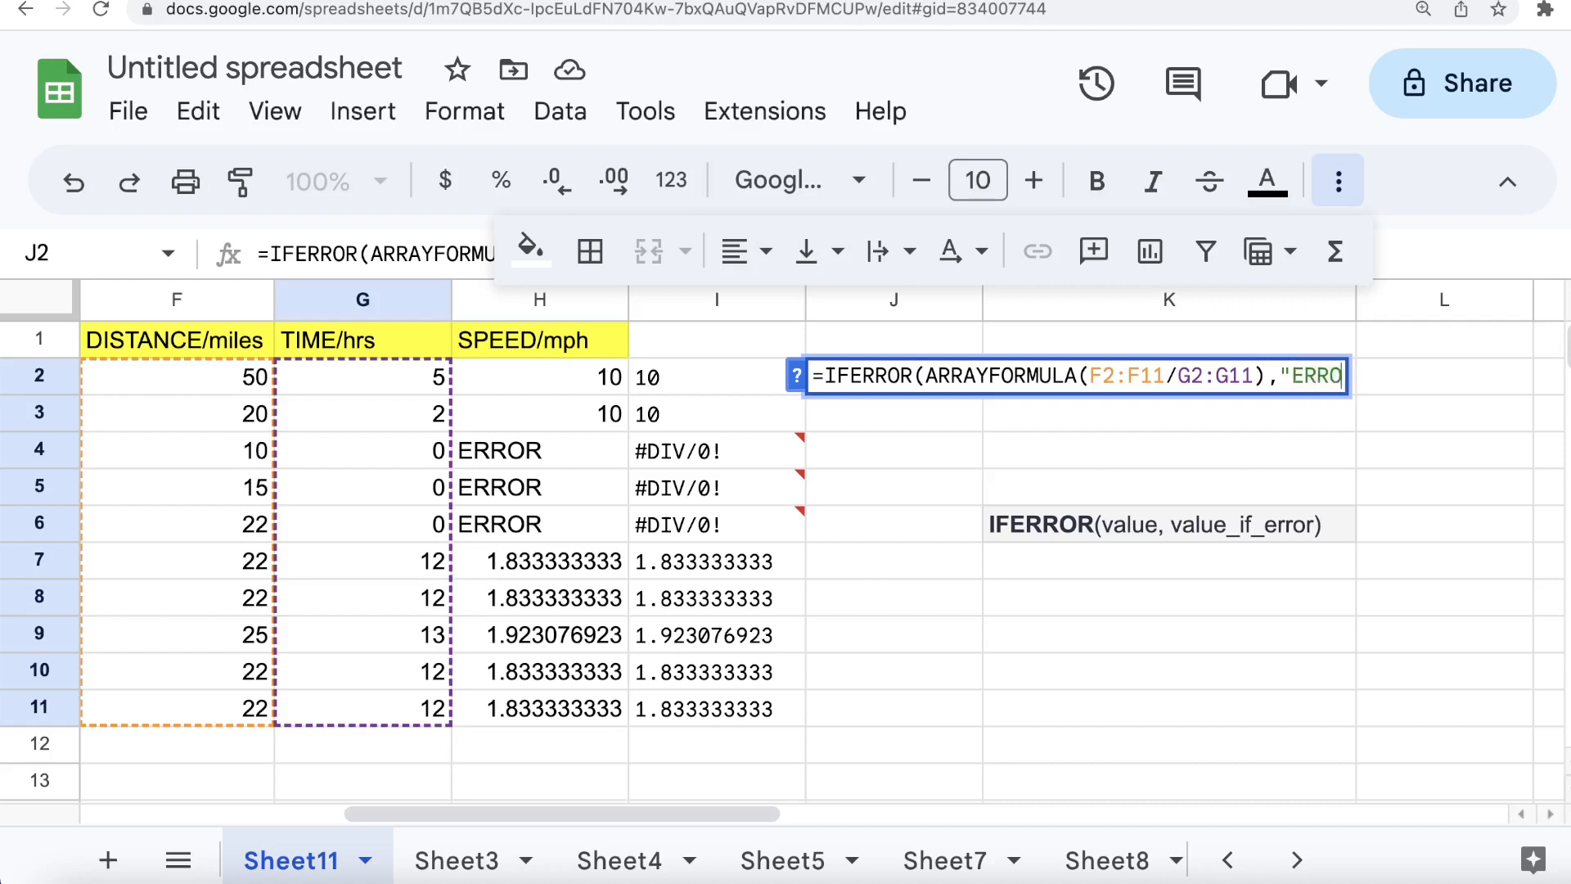
type(":")
type(" DI")
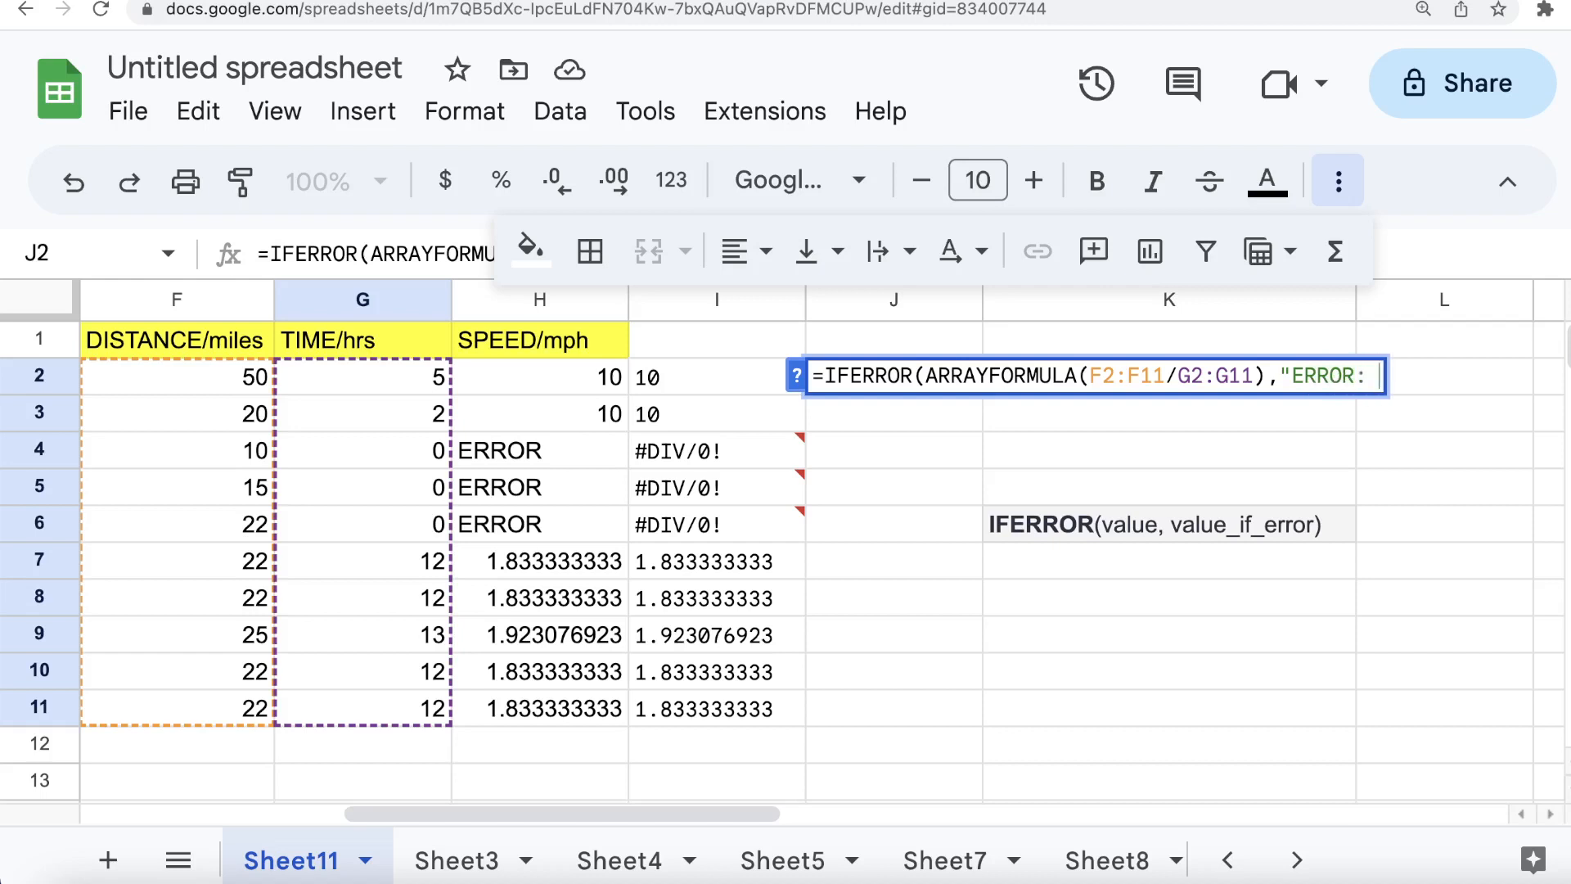
type("VIDO")
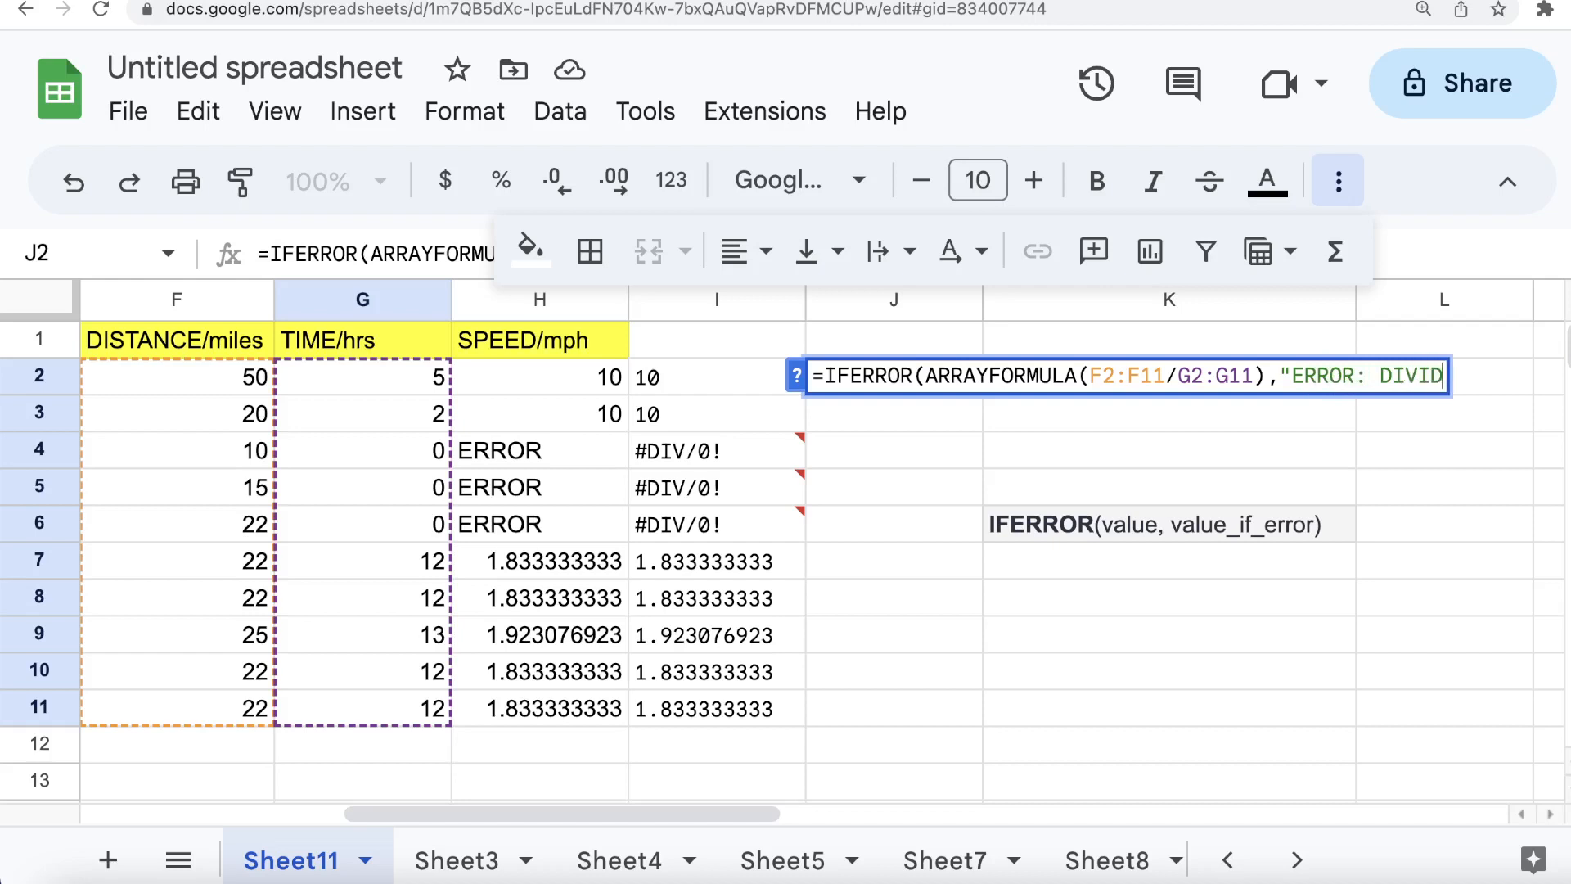
key("BackSpace")
key("BackSpace")
type("SION BY ZE")
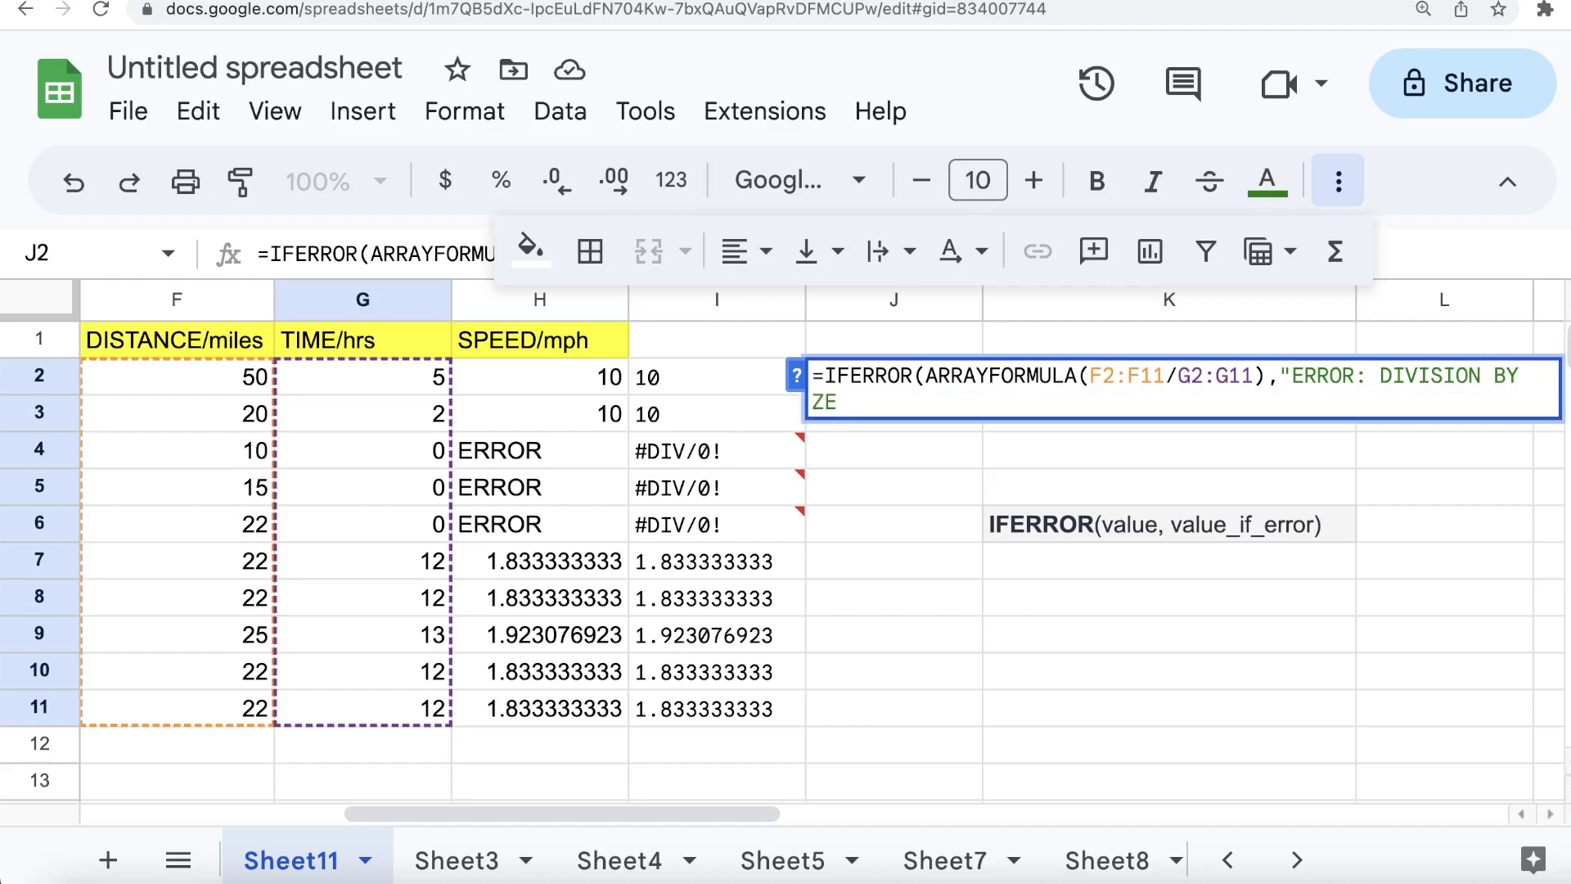
type("RO")
type("\"")
key("Return")
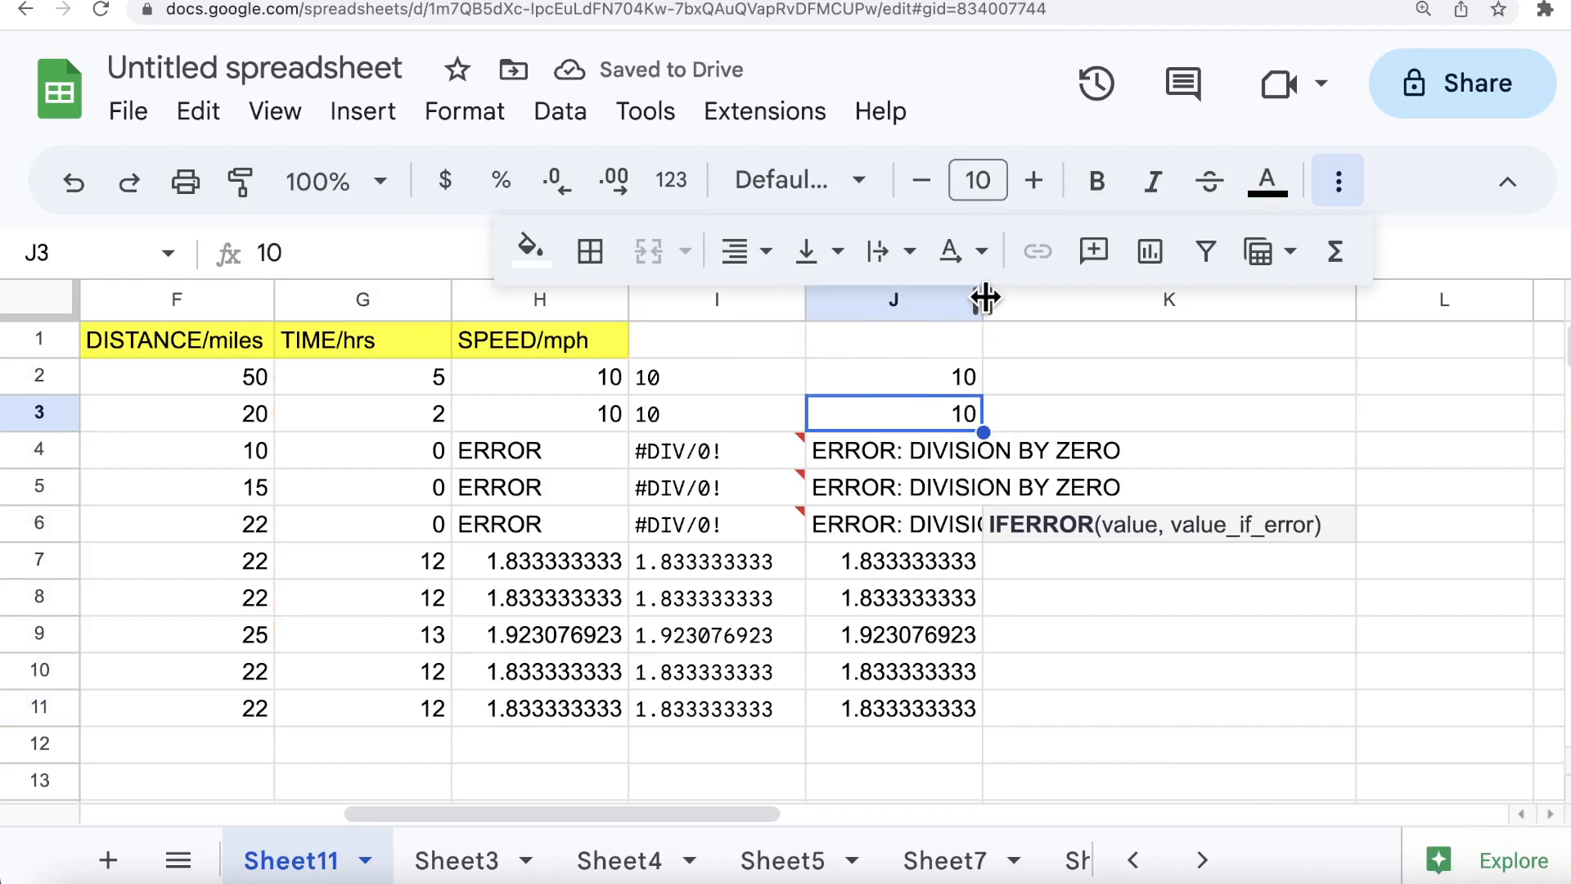
left_click_drag(983, 297, 1309, 296)
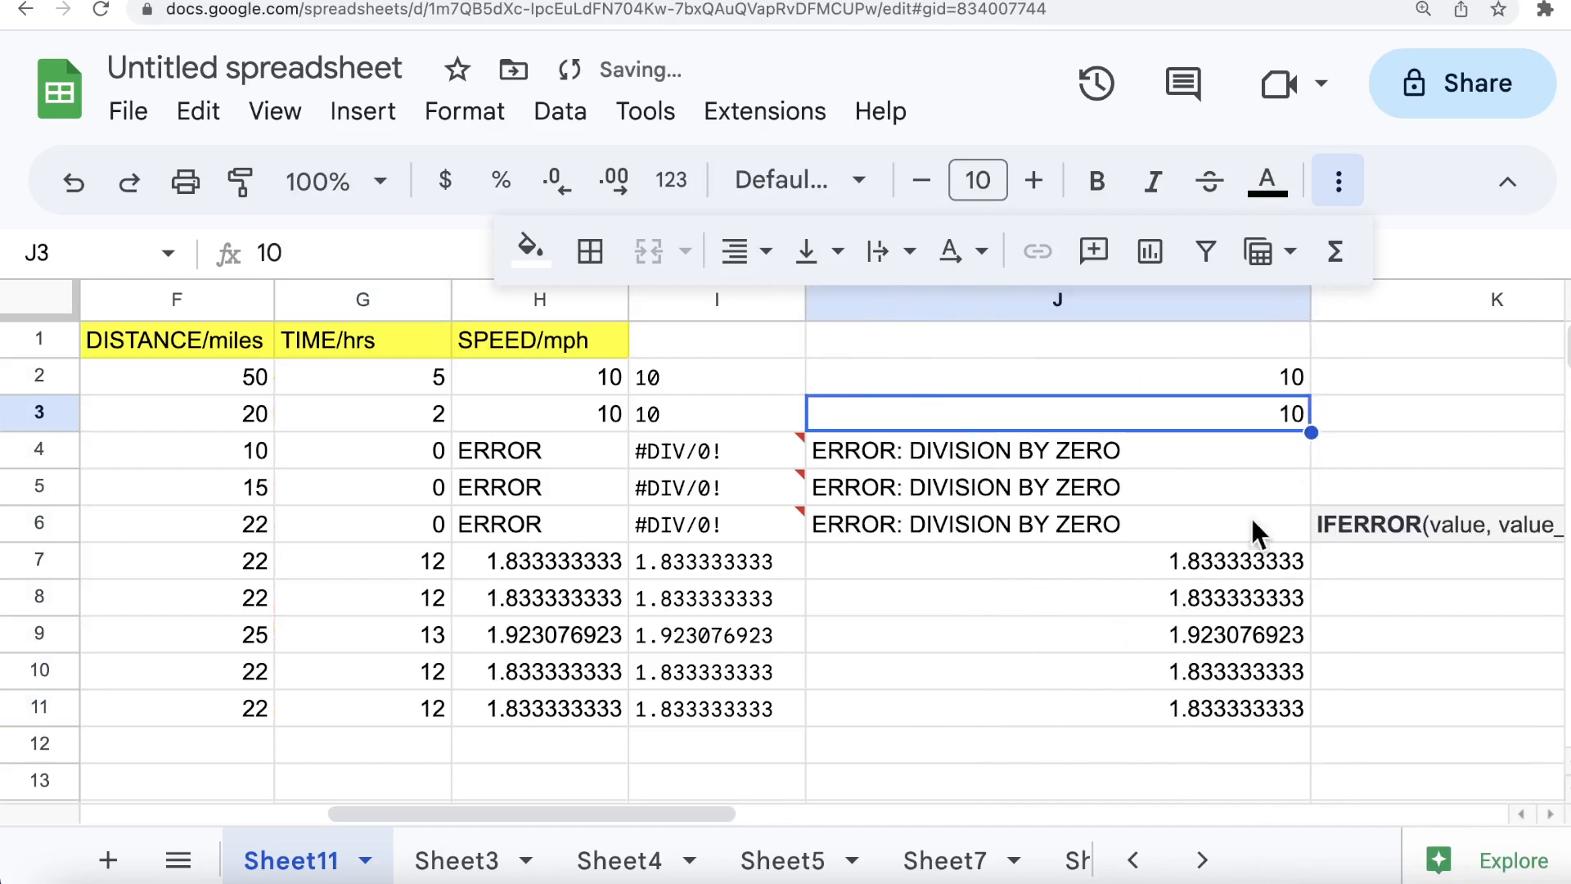
left_click(1015, 305)
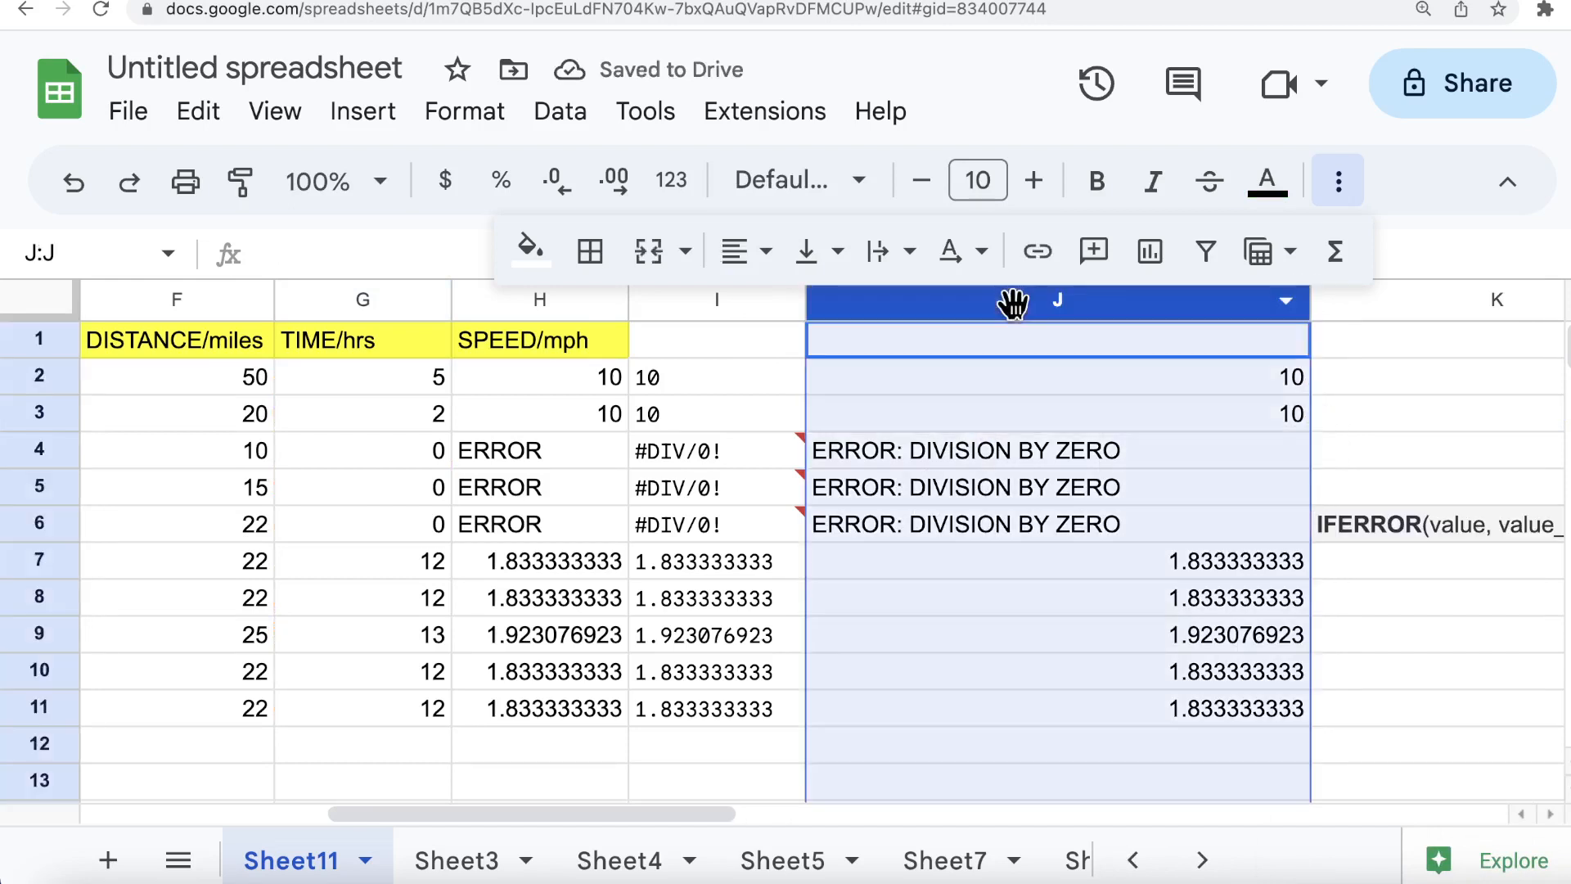
right_click(1017, 307)
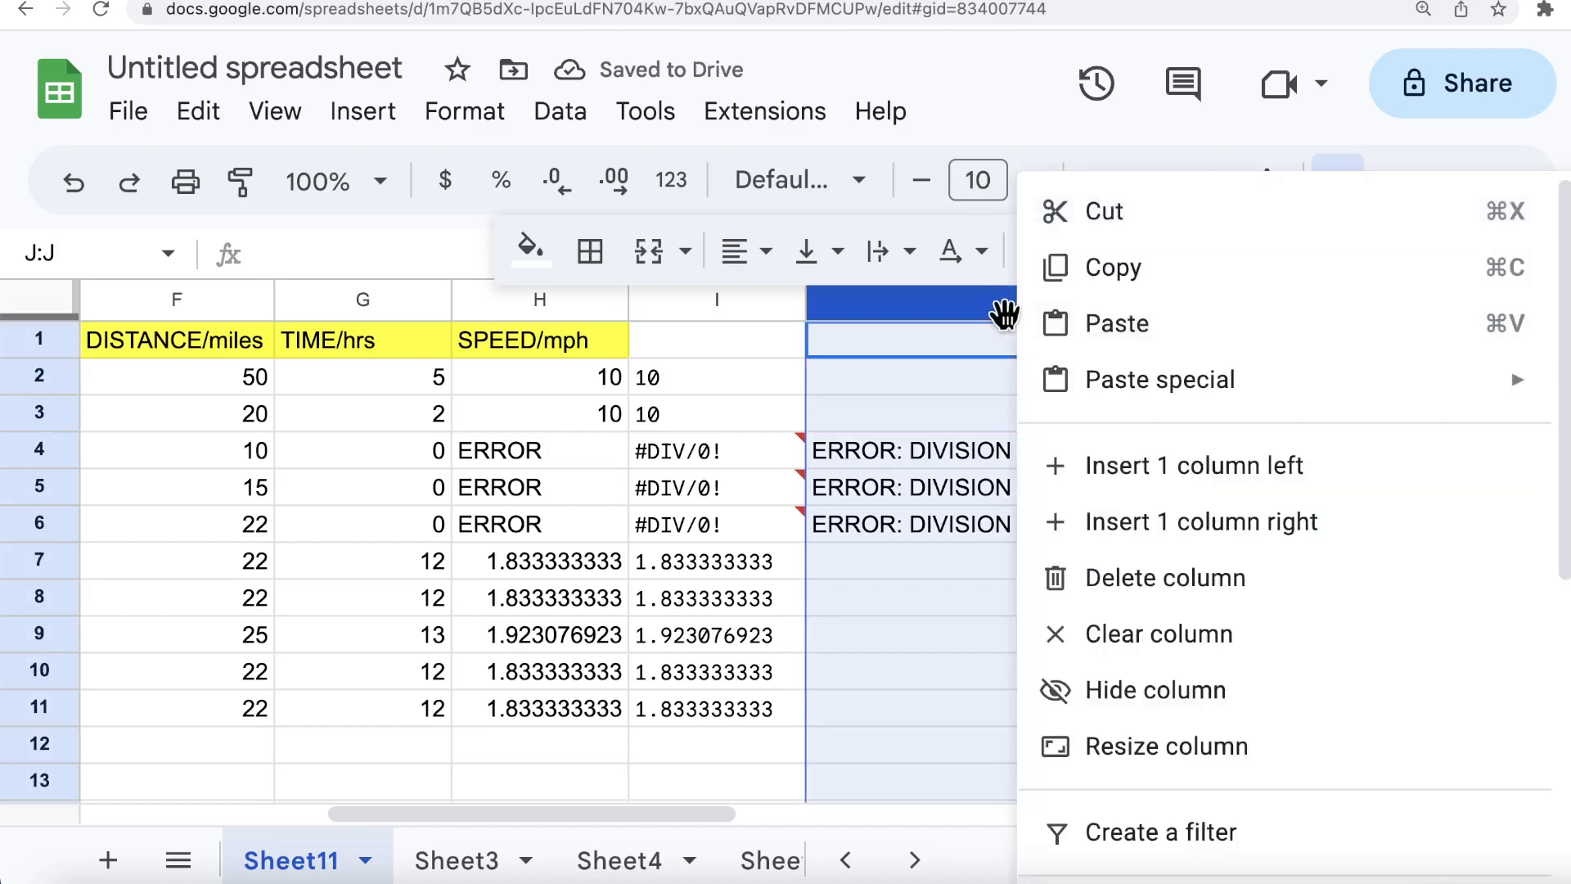
left_click(962, 366)
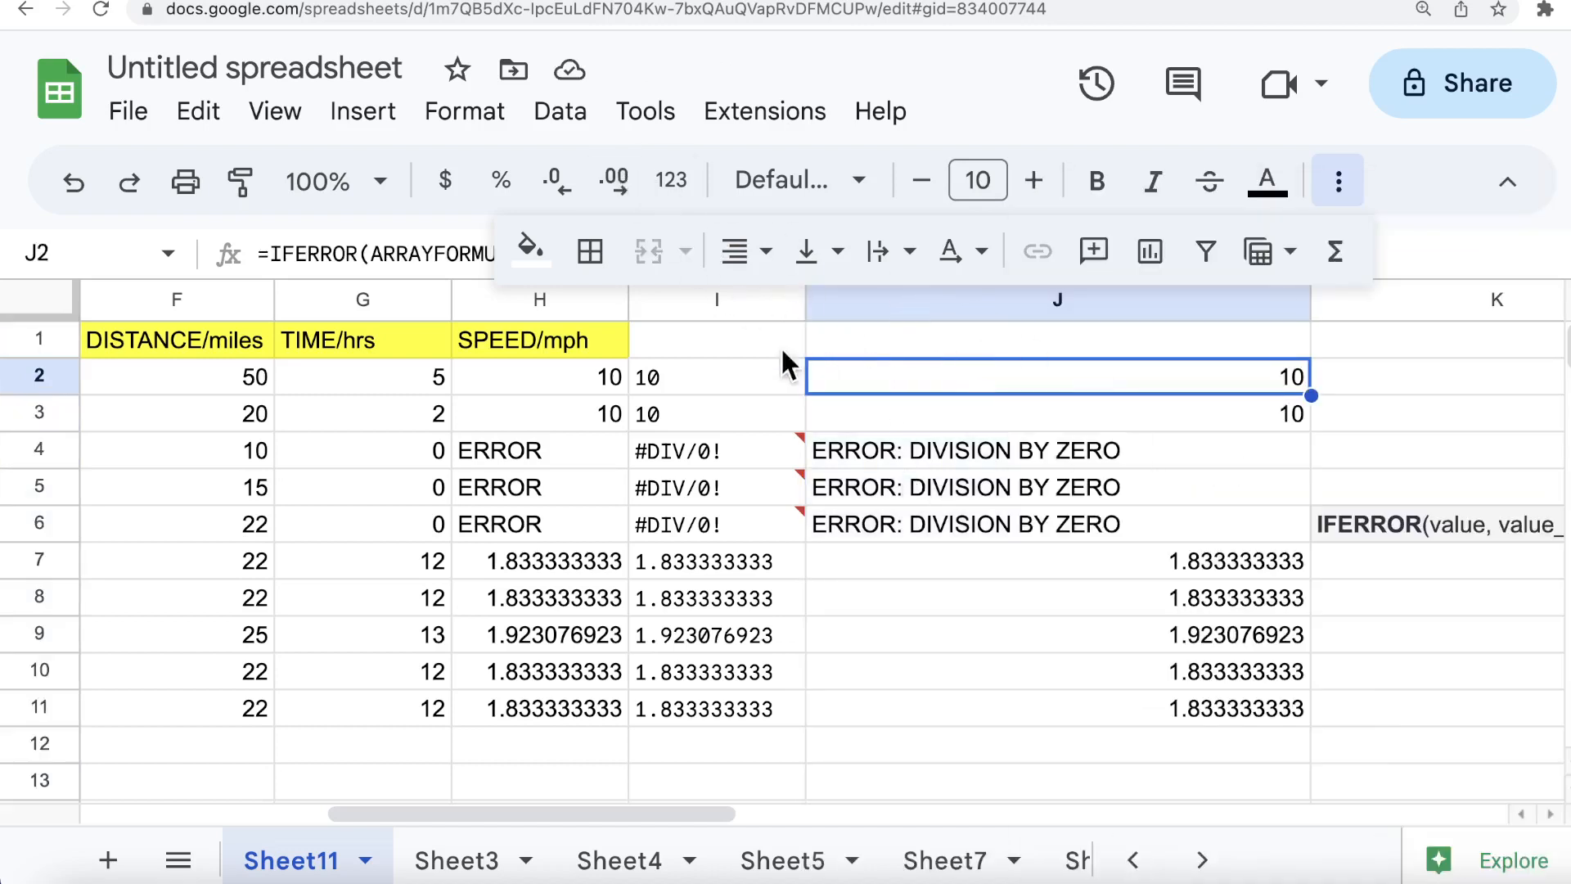
- Clear the plain division formulas from column I
left_click(711, 306)
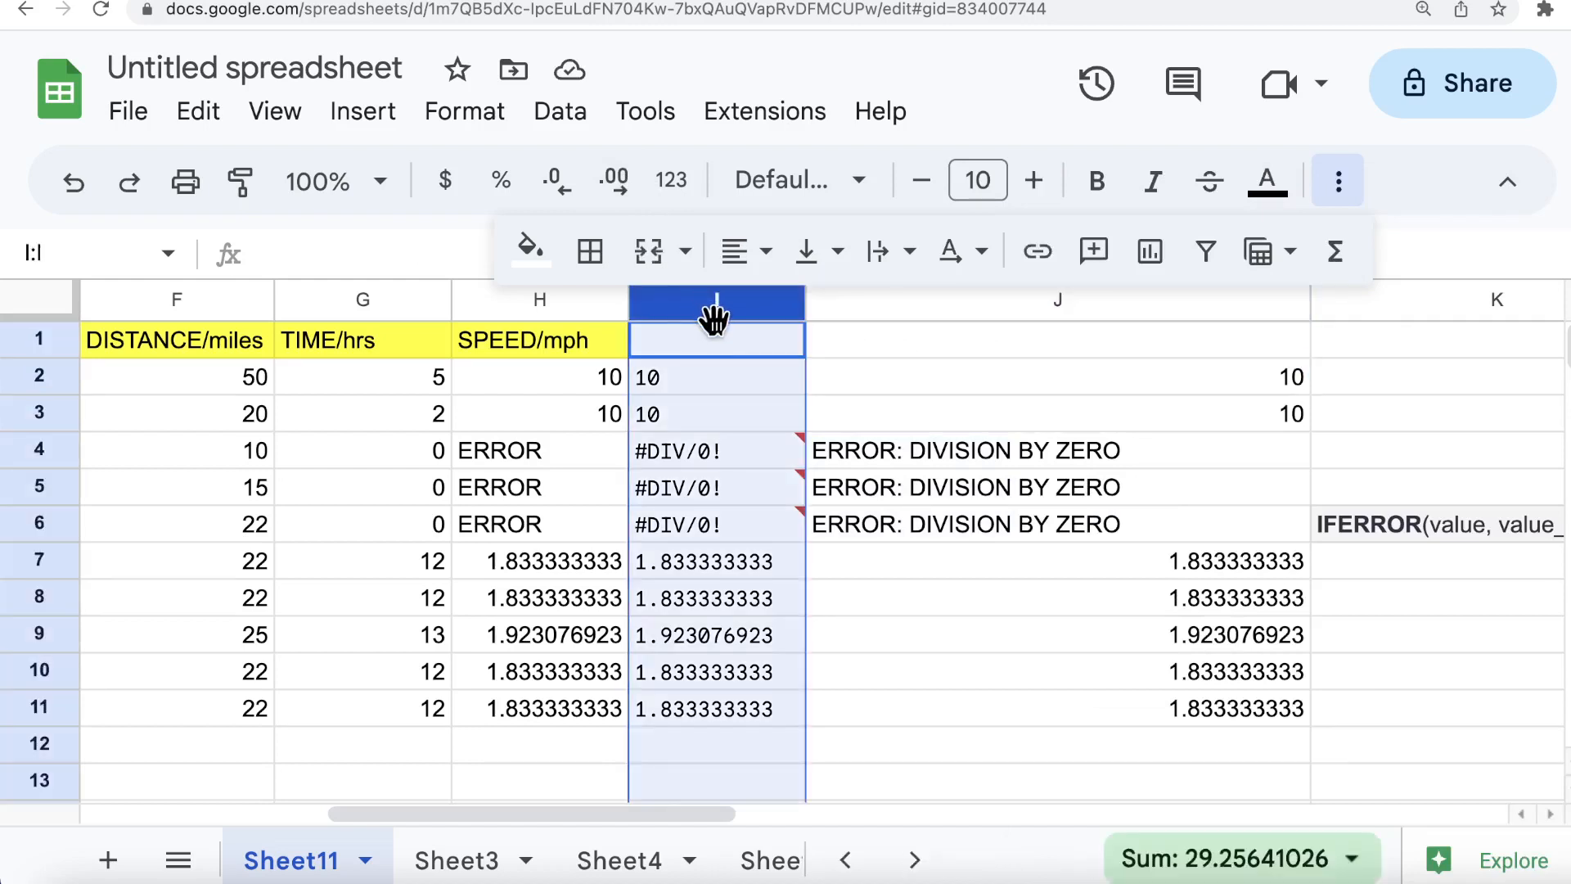
key("Delete")
left_click(900, 460)
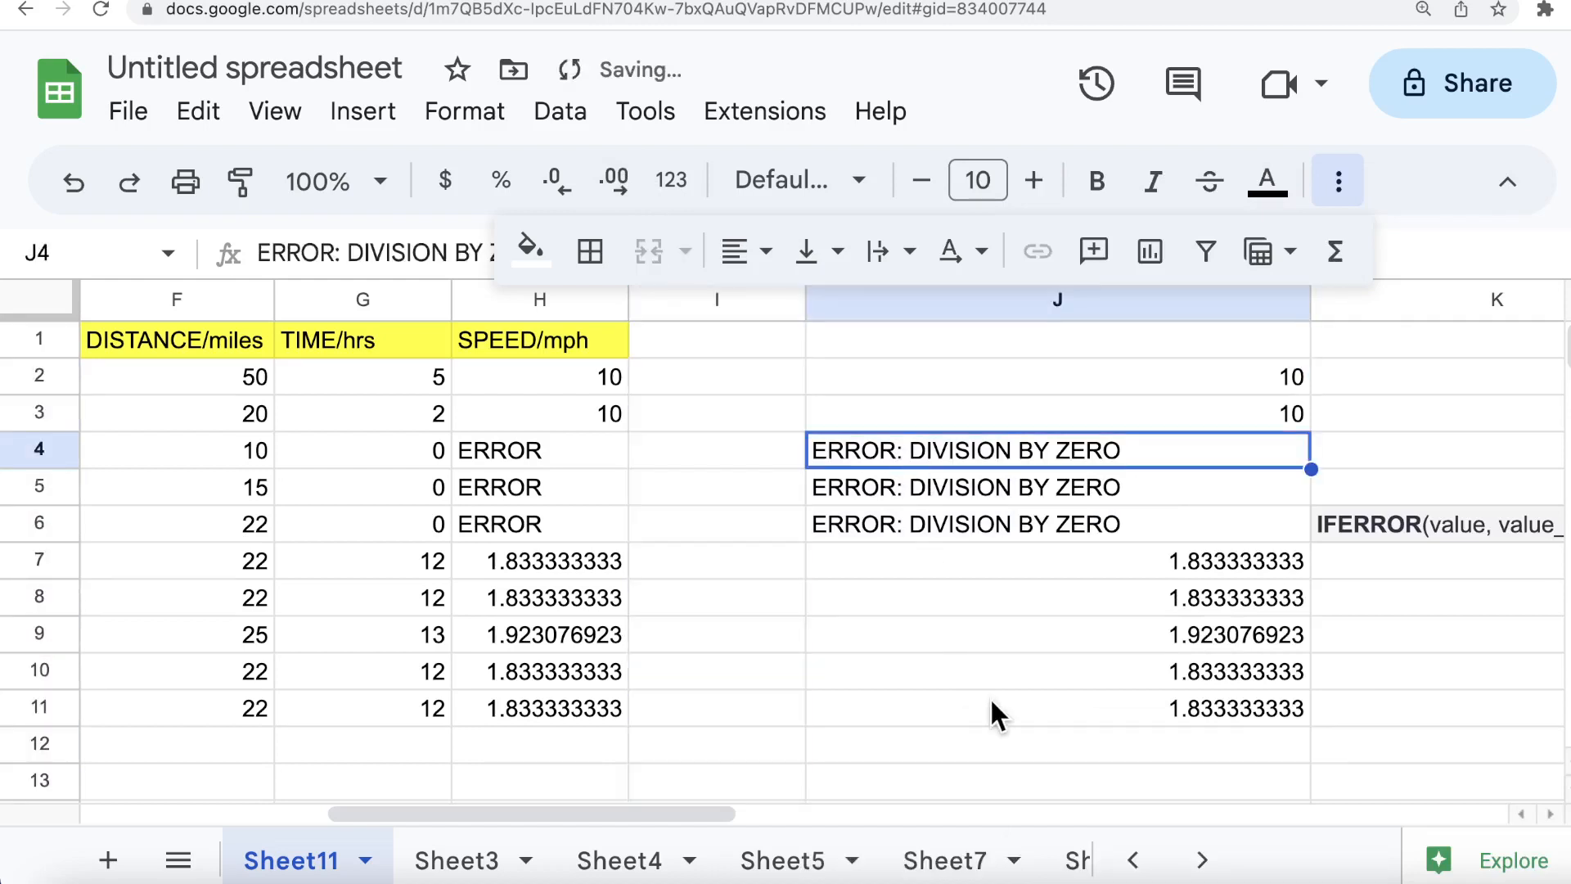
- Compare the cell contents of J2 and J3 to see which one holds the combined IFERROR and ARRAYFORMULA formula
left_click(1008, 384)
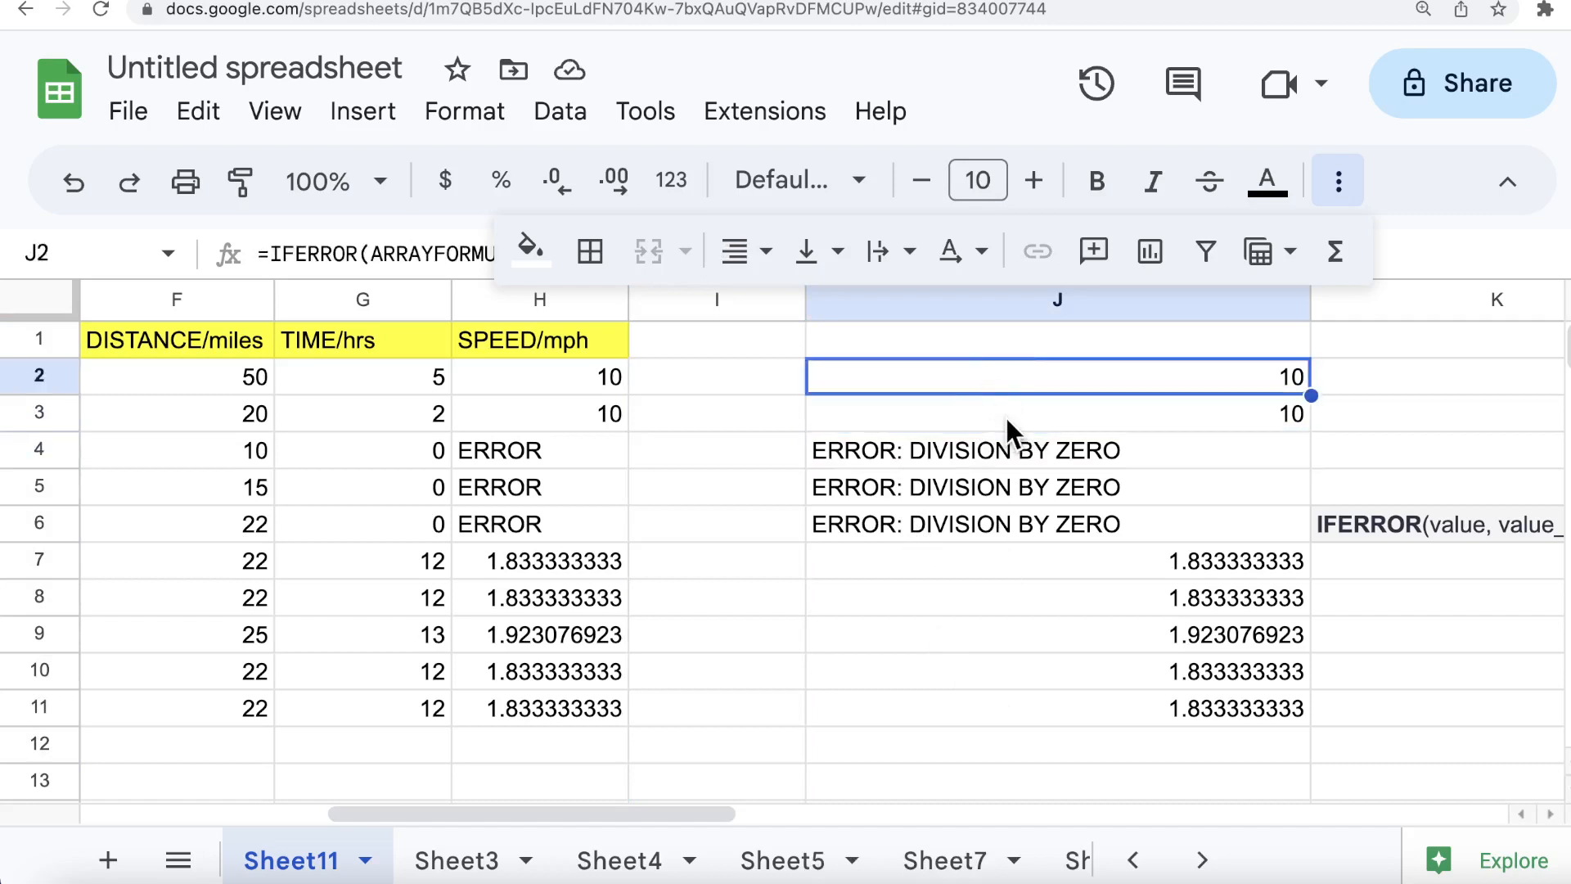
left_click(1004, 413)
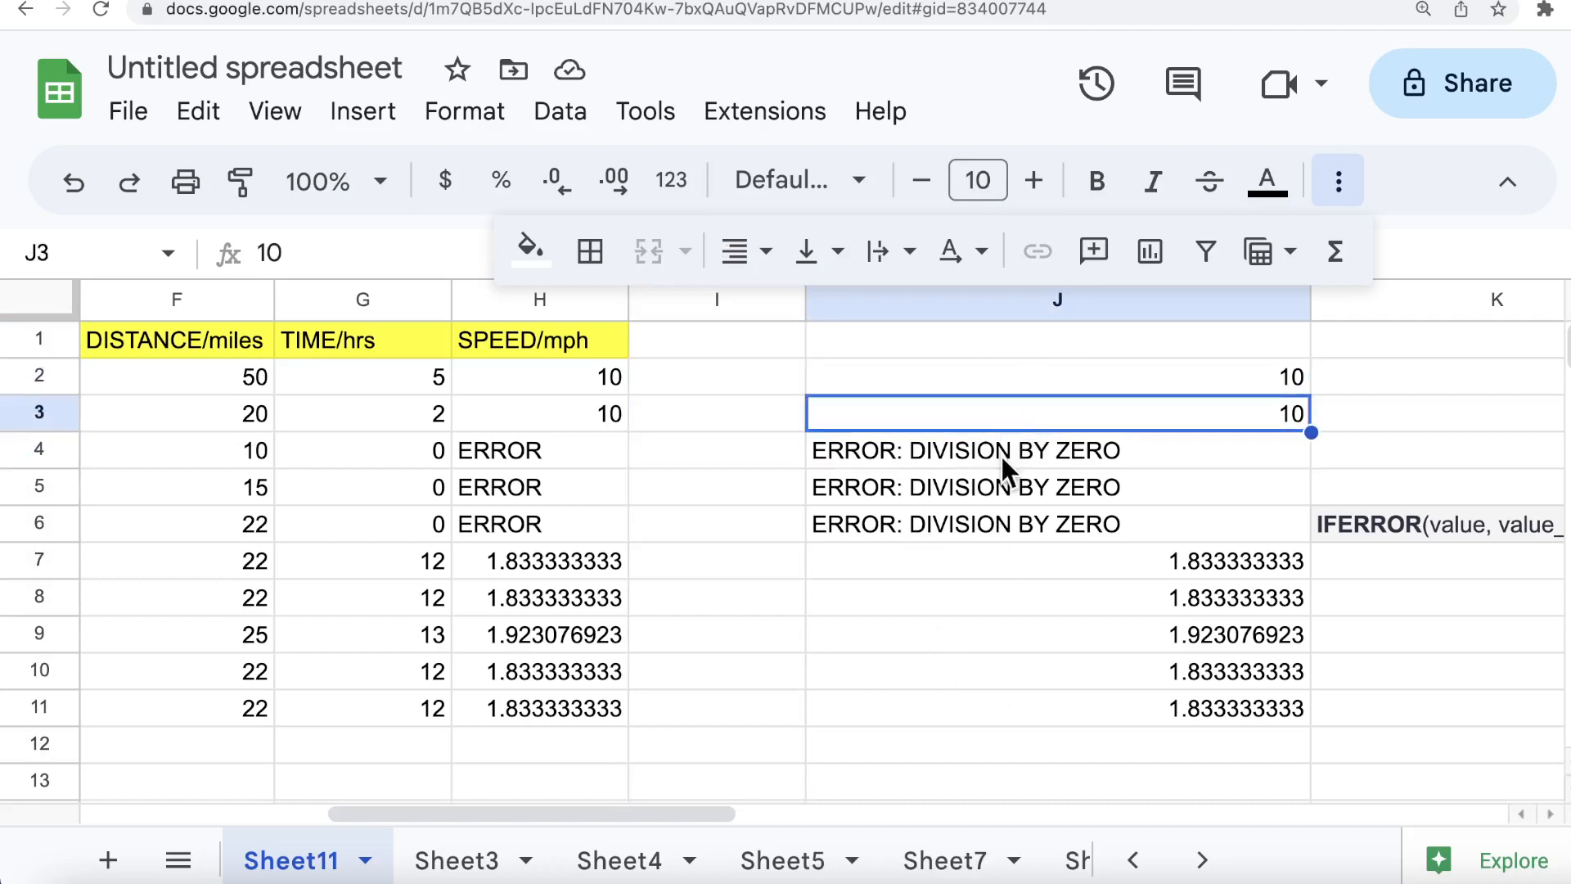
left_click(1005, 382)
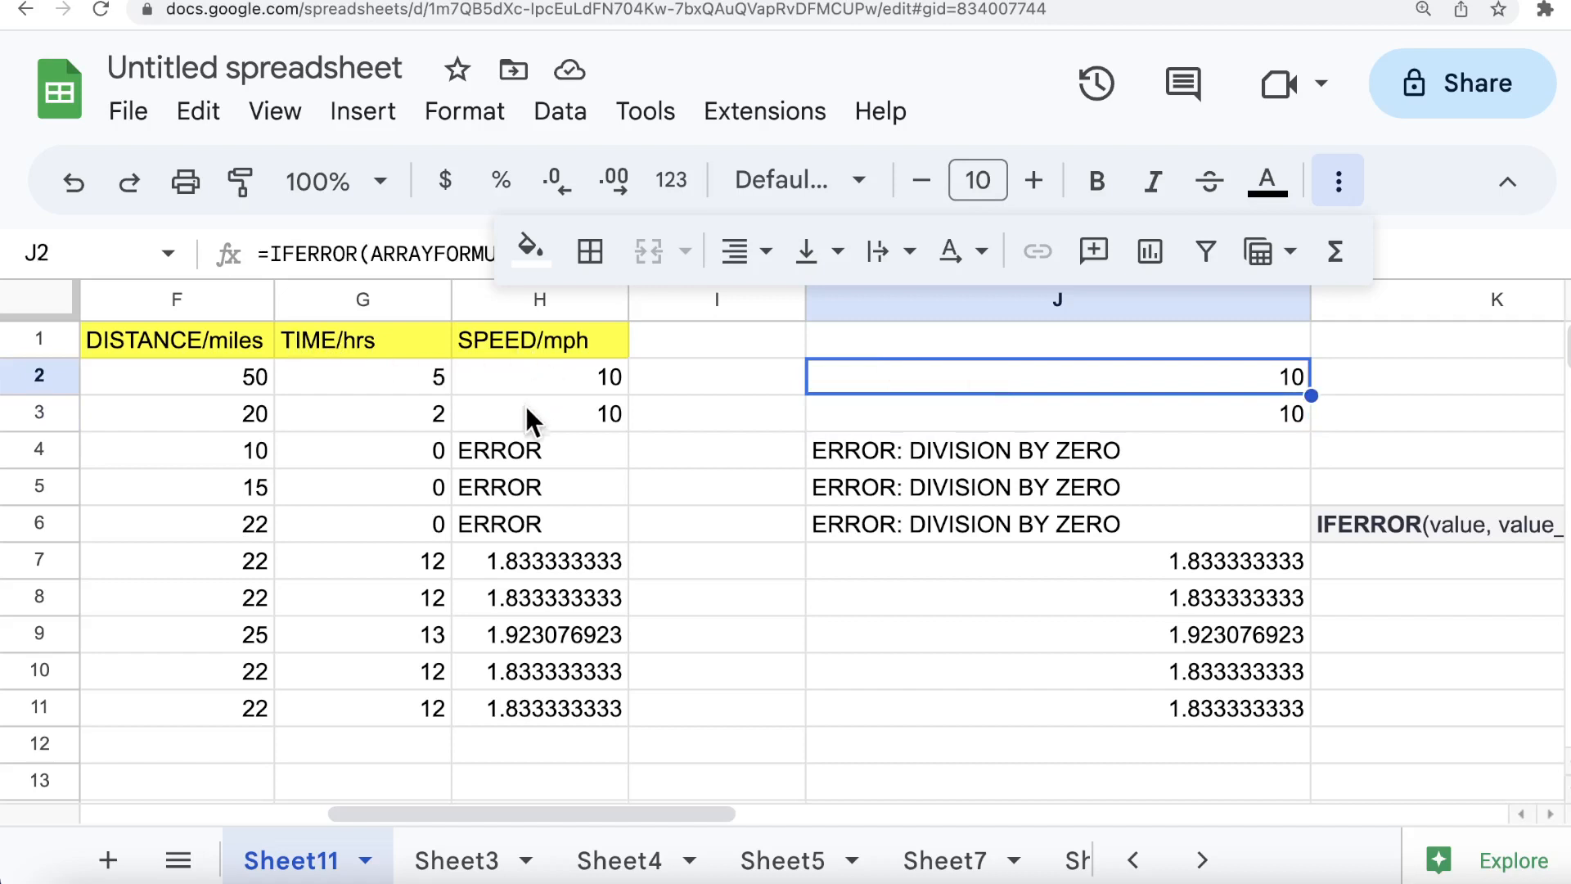